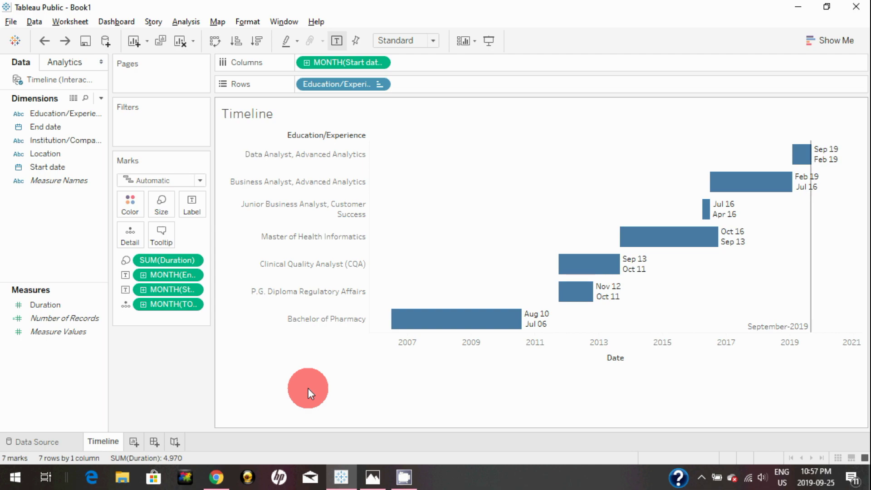
- Switch to the full-screen portfolio dashboard to use its Timeline, map and tools gauge as reference
{"action": "left_click", "coordinate": [368, 477]}
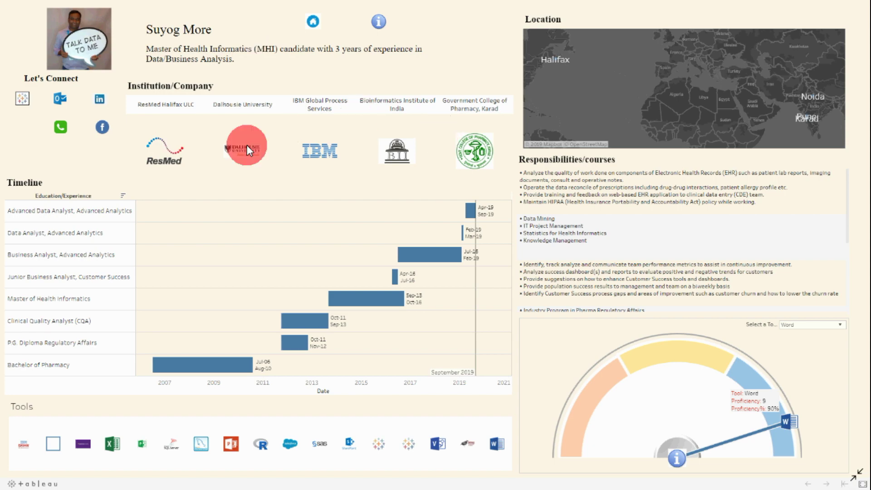
- Leave the full-screen dashboard and go back to the Timeline Gantt worksheet
{"action": "key", "text": "alt+Tab"}
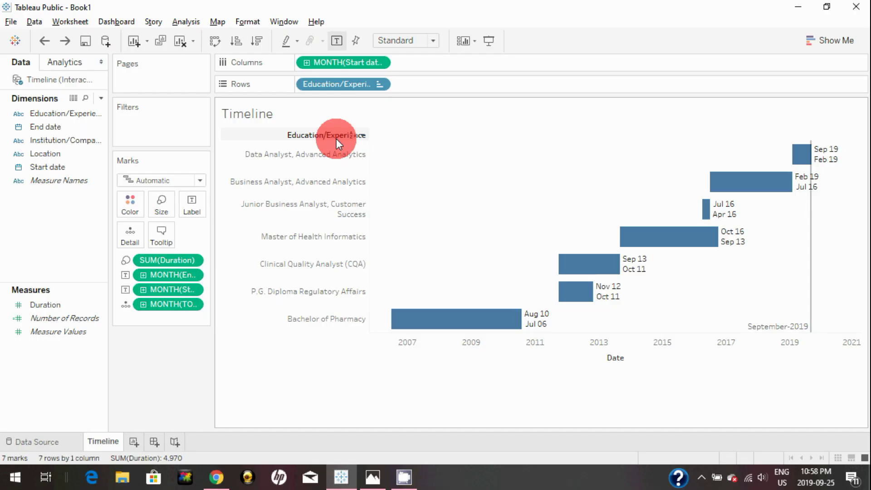
- Create a new worksheet with Institution/Company on the Columns shelf
{"action": "left_click", "coordinate": [133, 443]}
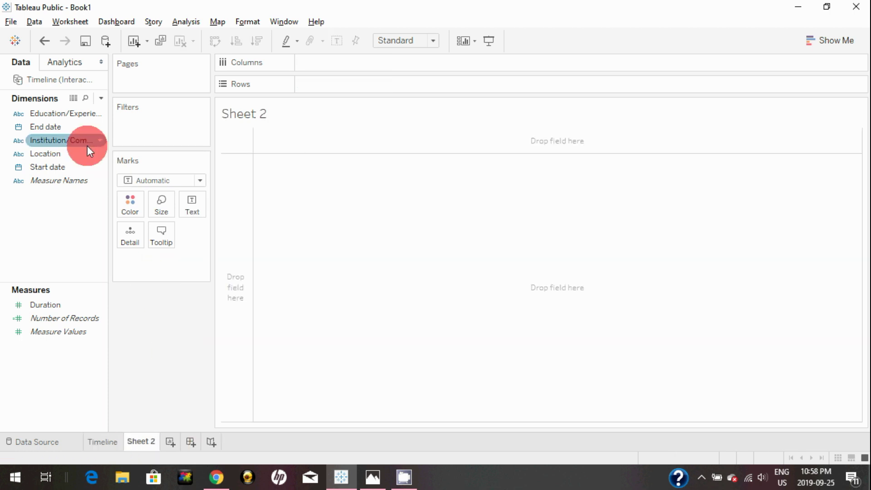
{"action": "left_click_drag", "start_coordinate": [108, 156], "coordinate": [155, 162]}
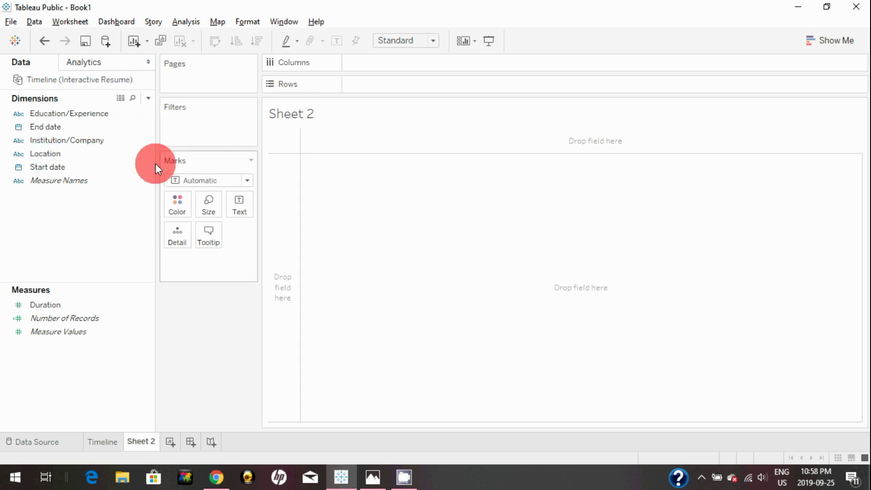
{"action": "left_click", "coordinate": [84, 145]}
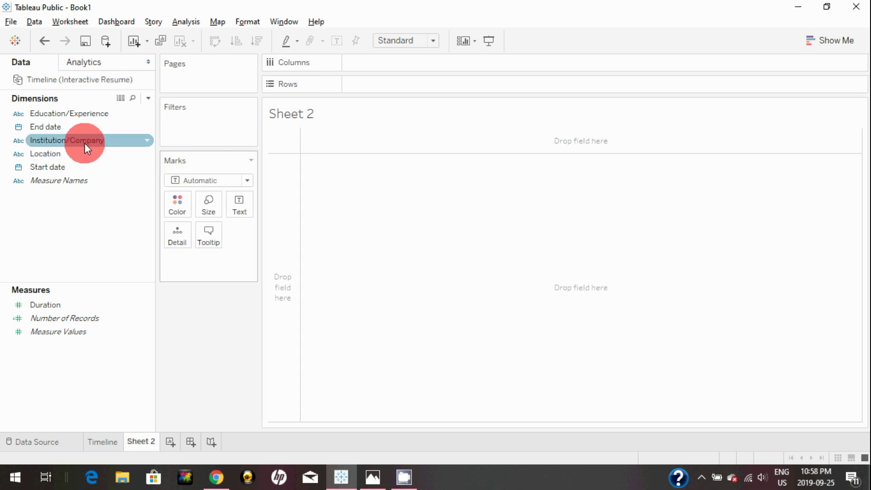
{"action": "mouse_move", "coordinate": [86, 144]}
{"action": "left_mouse_down"}
{"action": "mouse_move", "coordinate": [388, 55]}
{"action": "mouse_move", "coordinate": [93, 148]}
{"action": "left_mouse_up"}
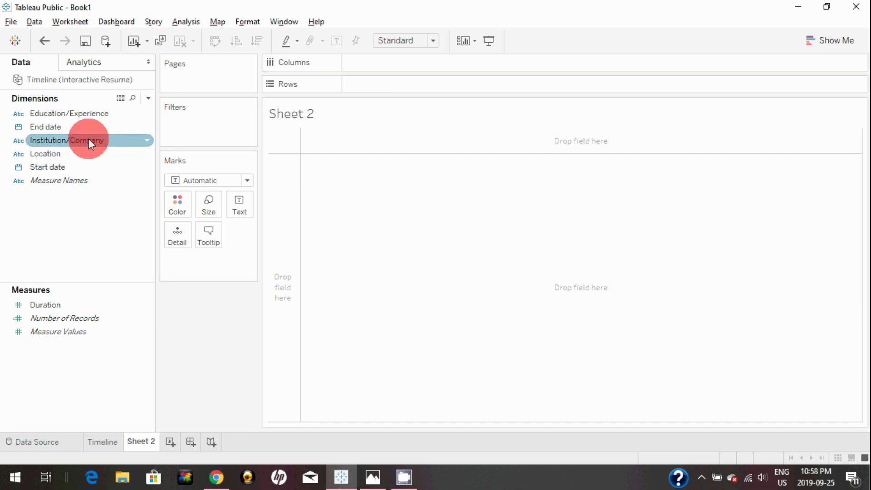
{"action": "left_click_drag", "start_coordinate": [89, 141], "coordinate": [421, 61]}
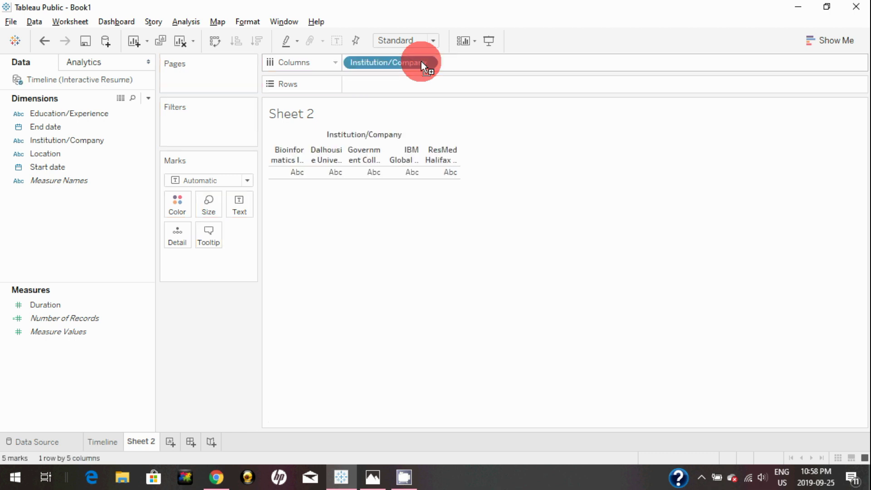
- Widen the institution column headers so each full name is visible
{"action": "left_click_drag", "start_coordinate": [410, 62], "coordinate": [437, 68]}
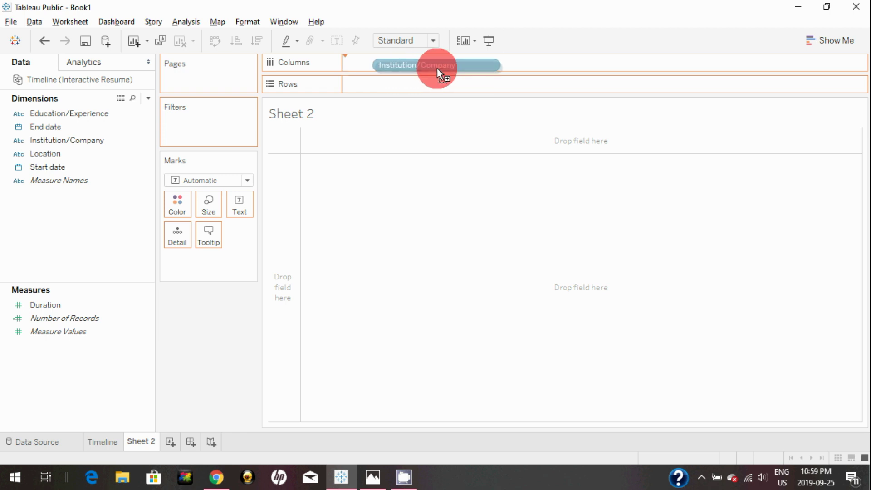
{"action": "left_click_drag", "start_coordinate": [437, 68], "coordinate": [420, 66]}
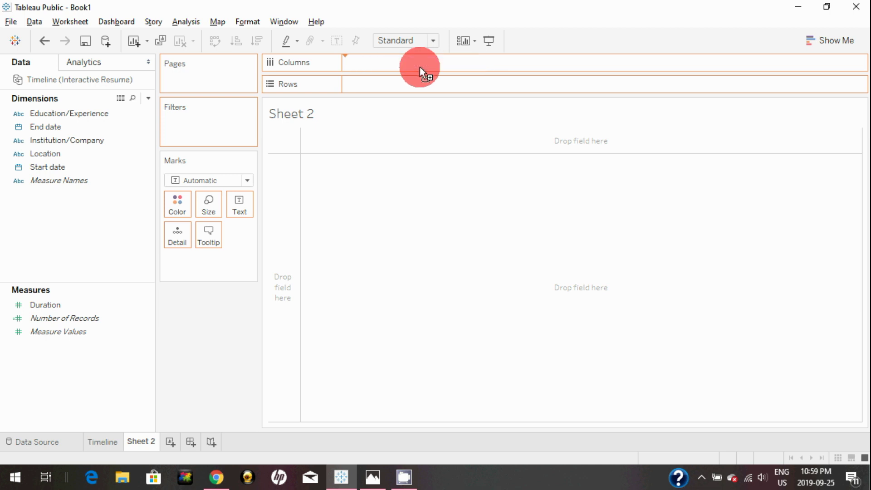
{"action": "left_click", "coordinate": [309, 153]}
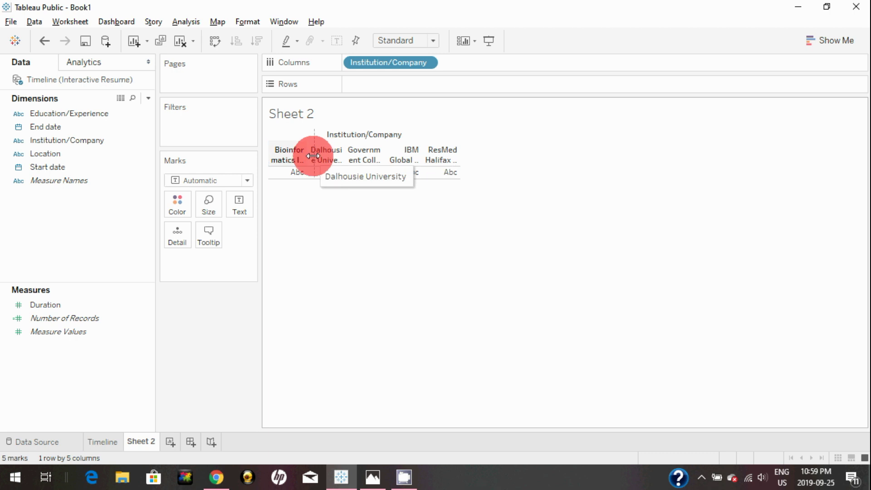
{"action": "left_click_drag", "start_coordinate": [312, 152], "coordinate": [361, 154]}
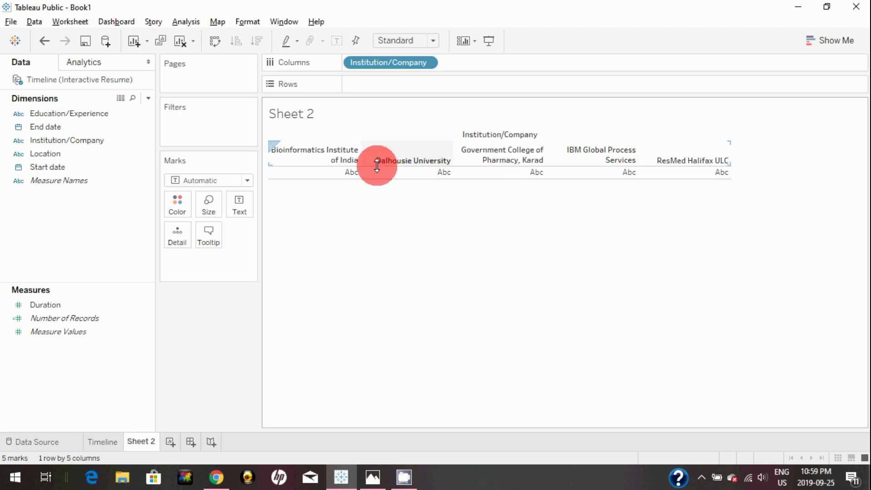
{"action": "left_click", "coordinate": [427, 63]}
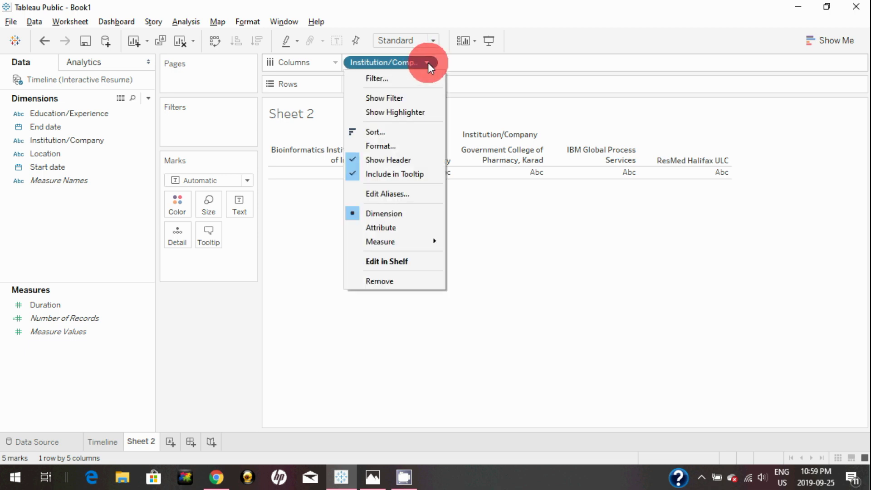
- Manually sort the institutions: ResMed Halifax ULC first, Dalhousie second, Government College of Pharmacy last
{"action": "left_click", "coordinate": [386, 131]}
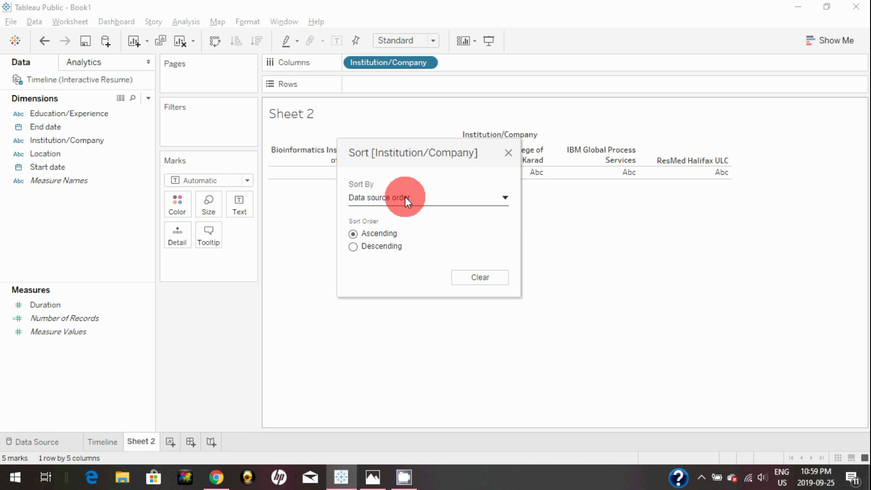
{"action": "left_click", "coordinate": [405, 197]}
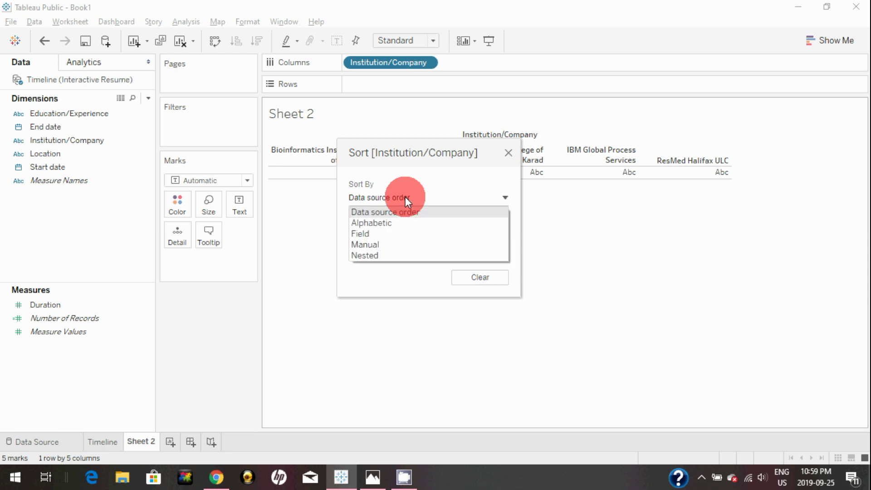
{"action": "left_click", "coordinate": [380, 245]}
{"action": "left_click", "coordinate": [388, 275]}
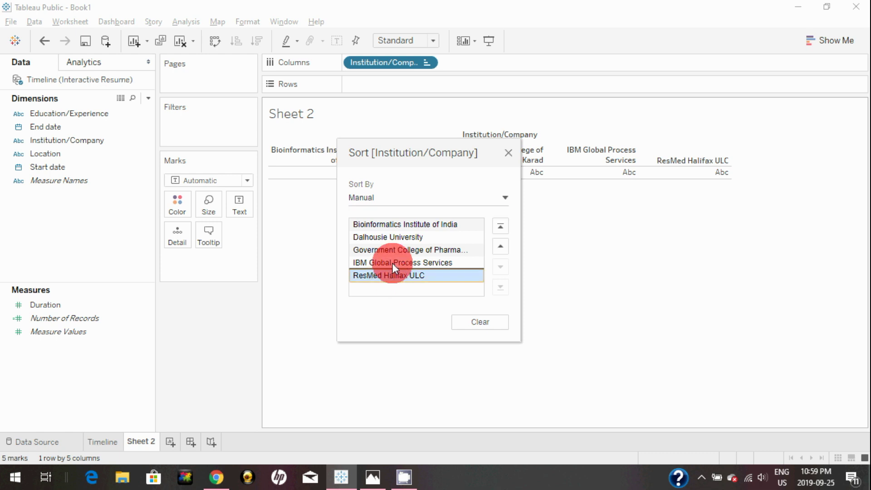
{"action": "left_click_drag", "start_coordinate": [392, 263], "coordinate": [393, 221]}
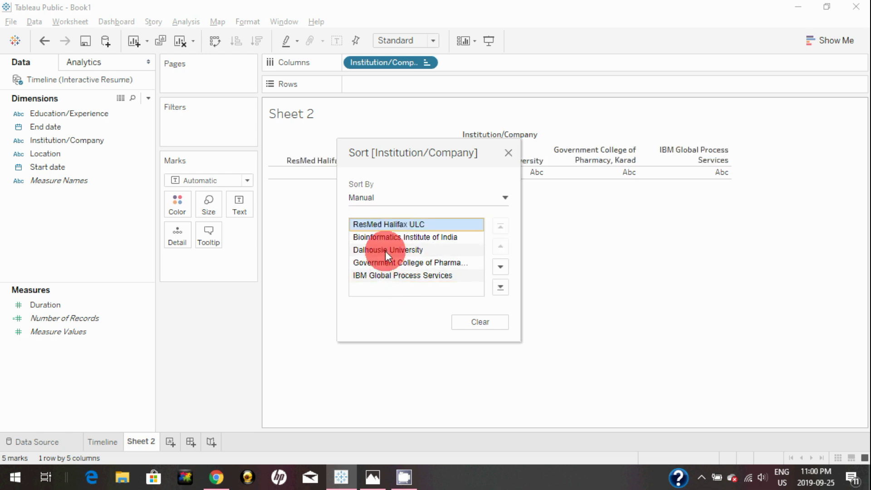
{"action": "left_click_drag", "start_coordinate": [385, 251], "coordinate": [385, 232]}
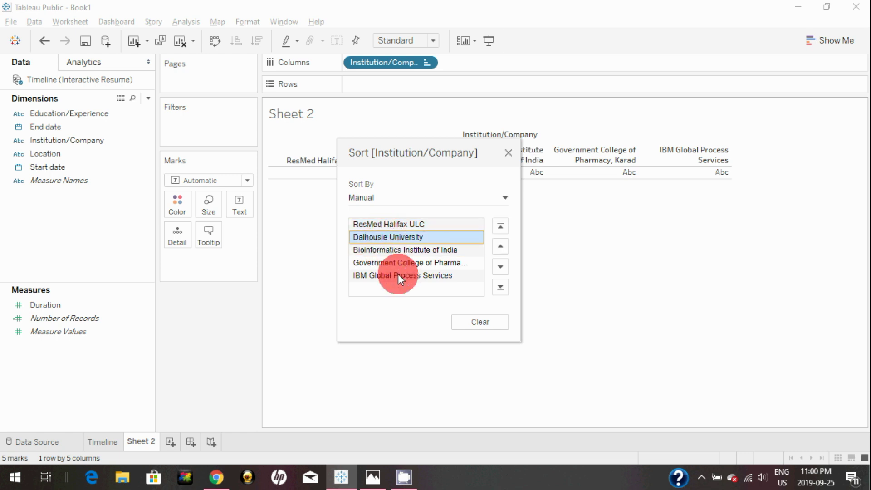
{"action": "left_click_drag", "start_coordinate": [395, 263], "coordinate": [393, 284]}
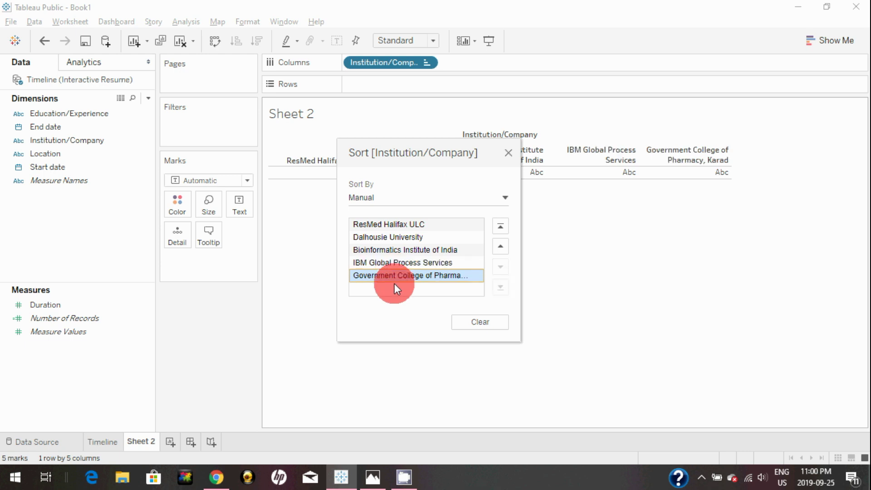
{"action": "left_click", "coordinate": [509, 153]}
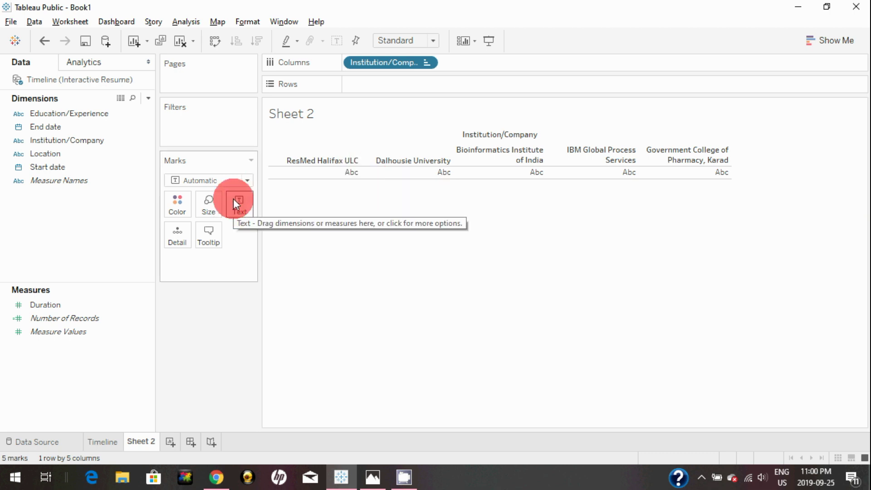
- Change the mark type to Shape and open Edit Shape, keeping the Default palette
{"action": "left_click", "coordinate": [229, 180]}
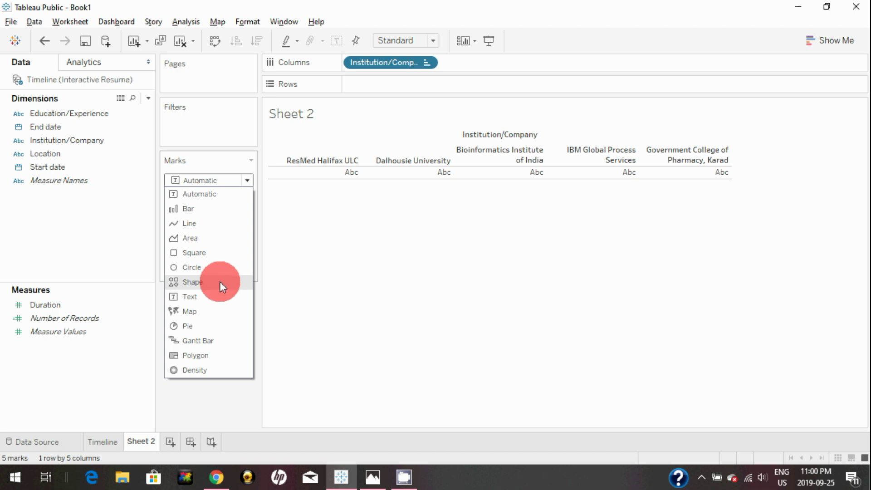
{"action": "left_click", "coordinate": [220, 281]}
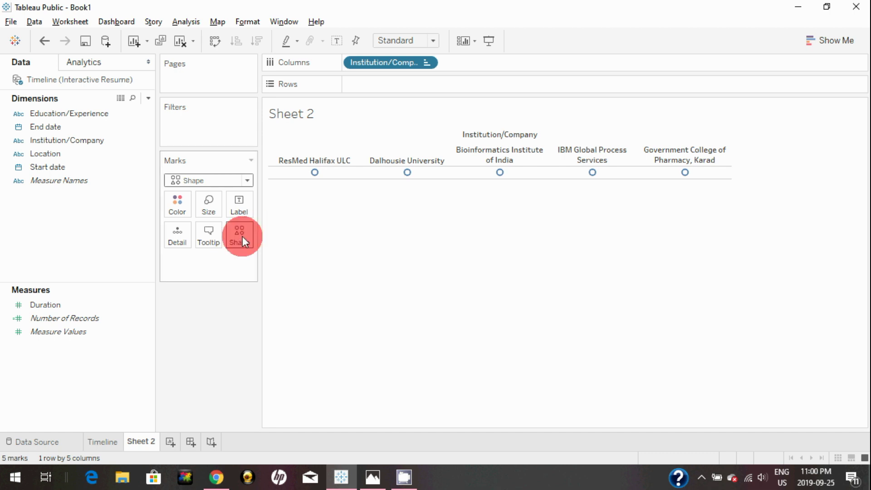
{"action": "mouse_move", "coordinate": [316, 174]}
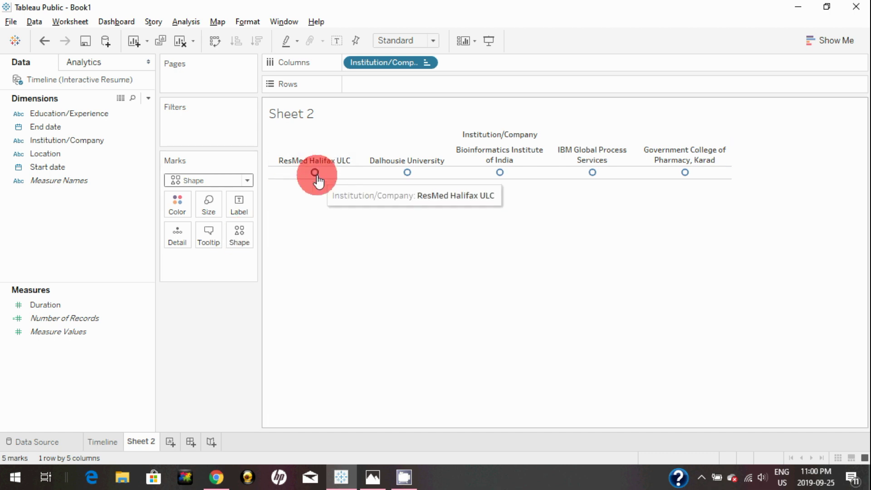
{"action": "left_click", "coordinate": [245, 235]}
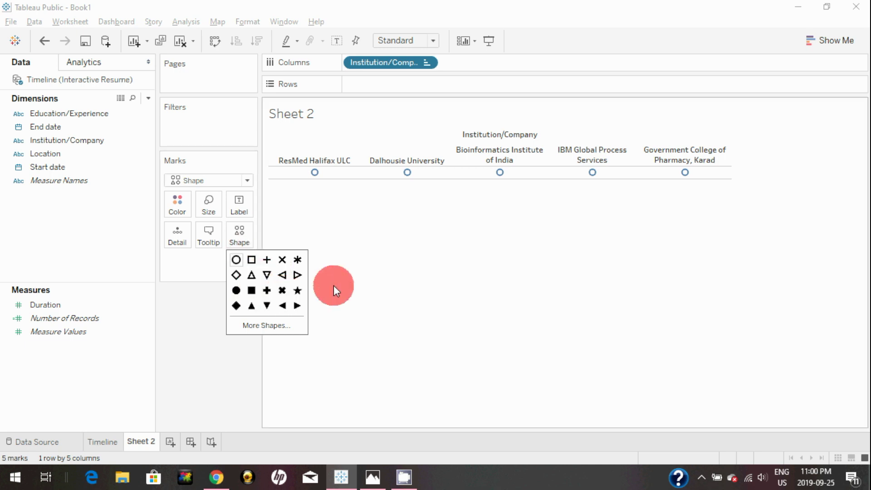
{"action": "left_click", "coordinate": [279, 325]}
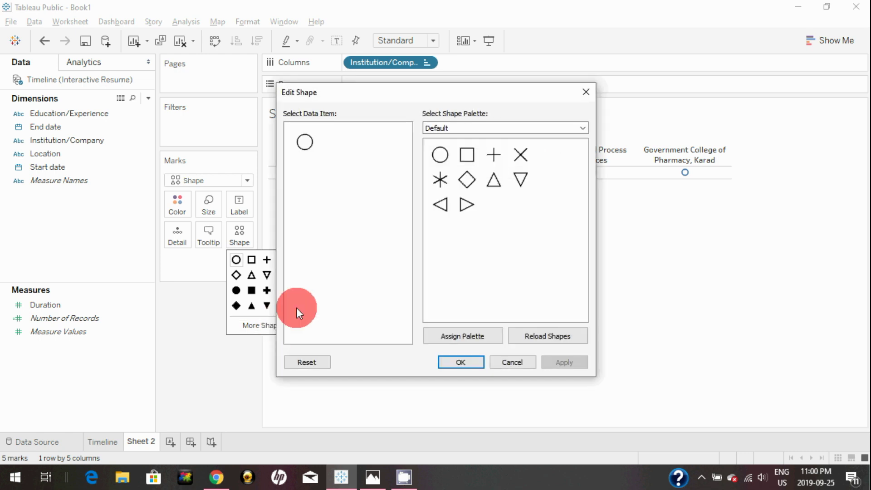
{"action": "left_click", "coordinate": [476, 123]}
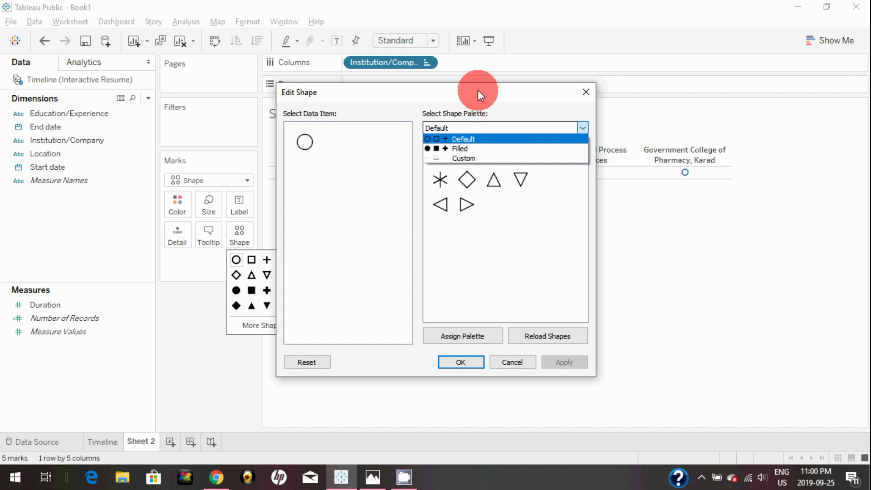
{"action": "key", "text": "Return"}
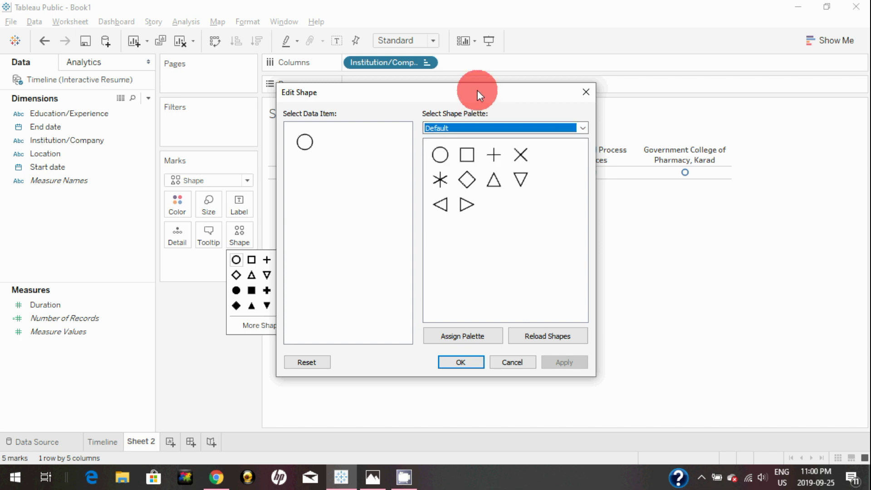
- Run a Google image search for 'resmed logo' in Chrome
{"action": "left_click", "coordinate": [217, 478]}
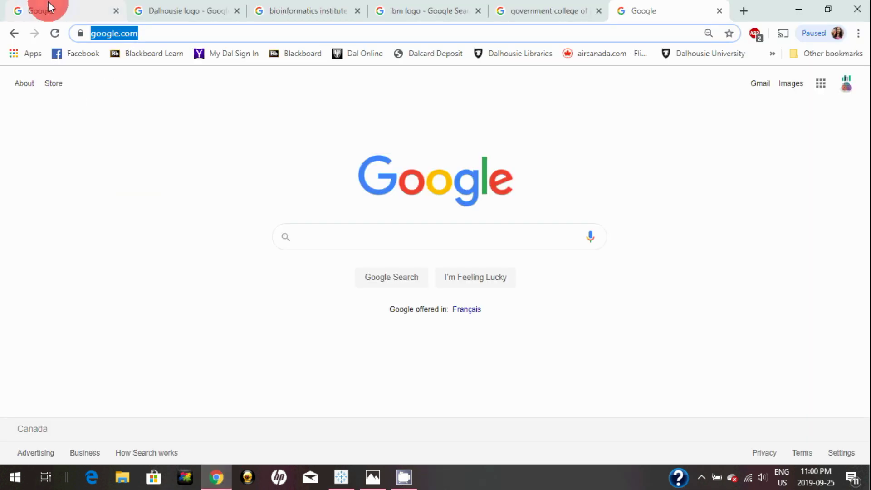
{"action": "left_click", "coordinate": [48, 8]}
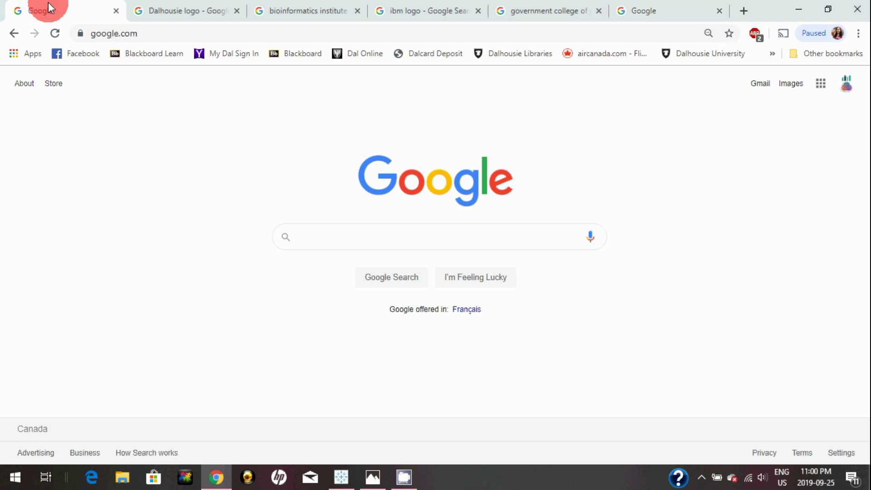
{"action": "left_click", "coordinate": [346, 235]}
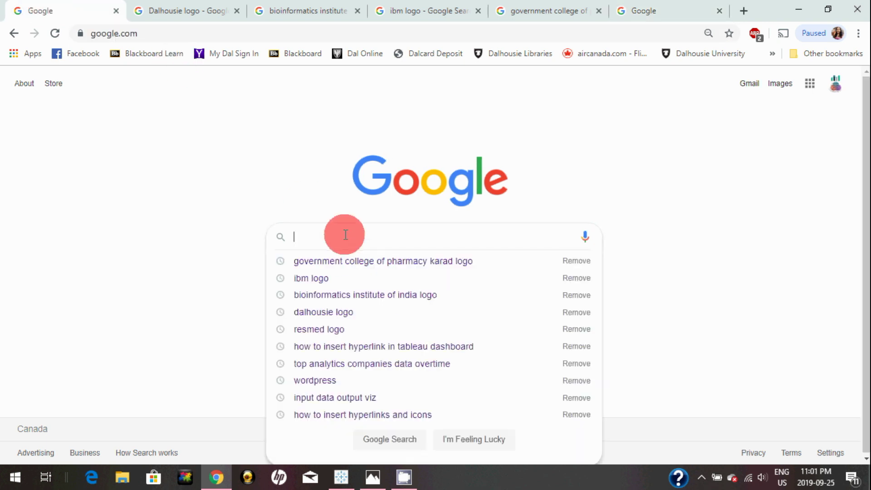
{"action": "type", "text": "resmed"}
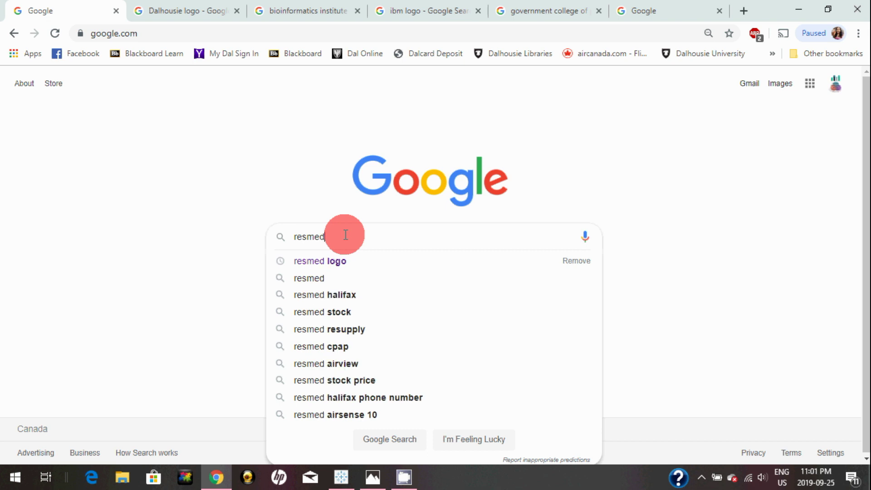
{"action": "key", "text": "Down"}
{"action": "key", "text": "Return"}
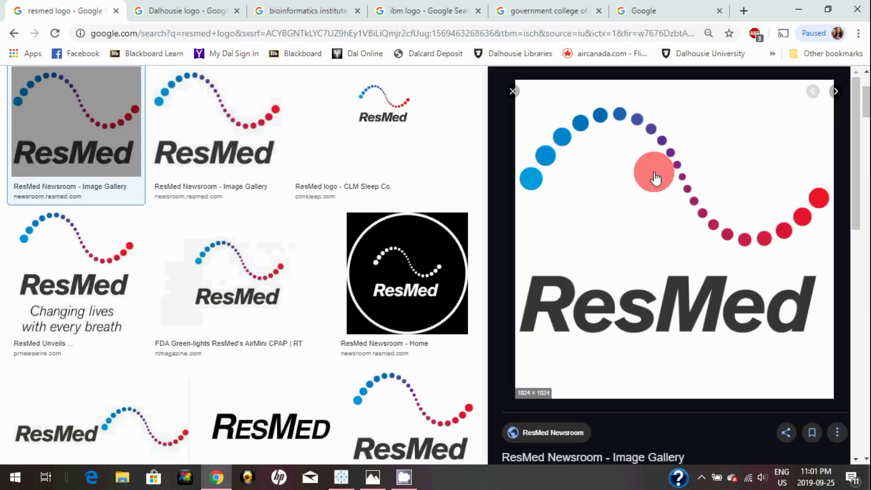
- Save the ResMed logo image into Documents > My Tableau Repository > Shapes
{"action": "right_click", "coordinate": [654, 174]}
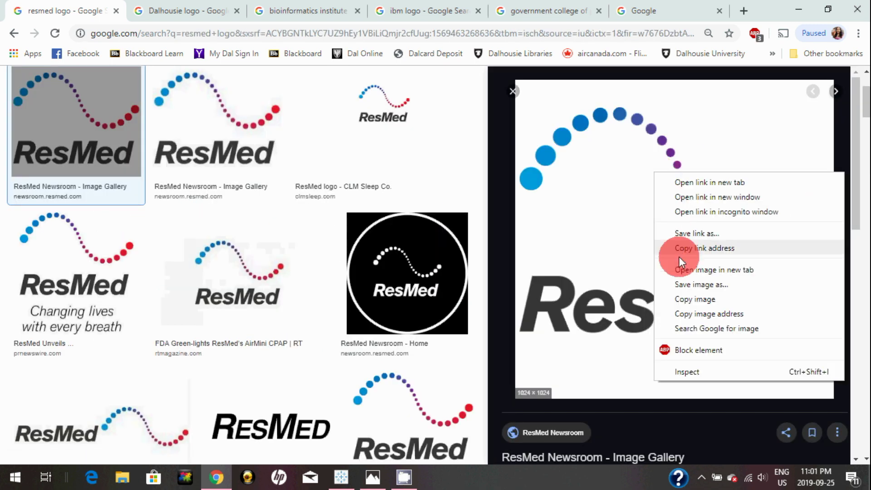
{"action": "left_click", "coordinate": [689, 284]}
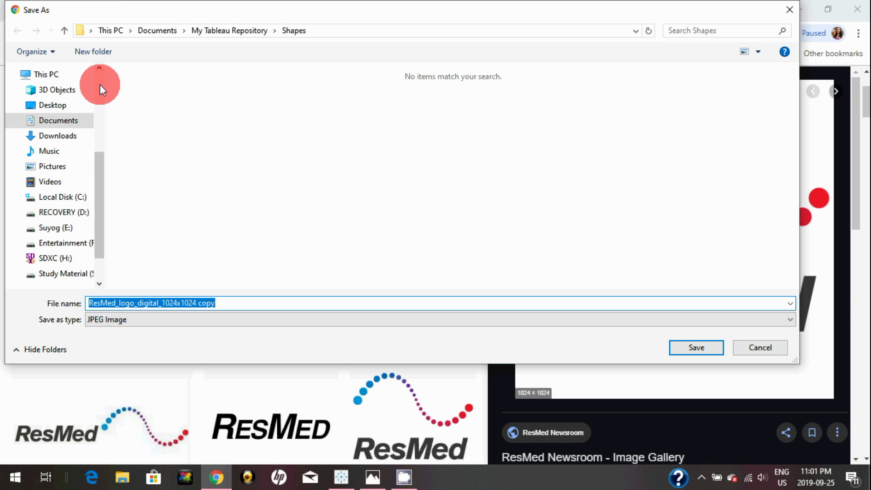
{"action": "left_click", "coordinate": [155, 30]}
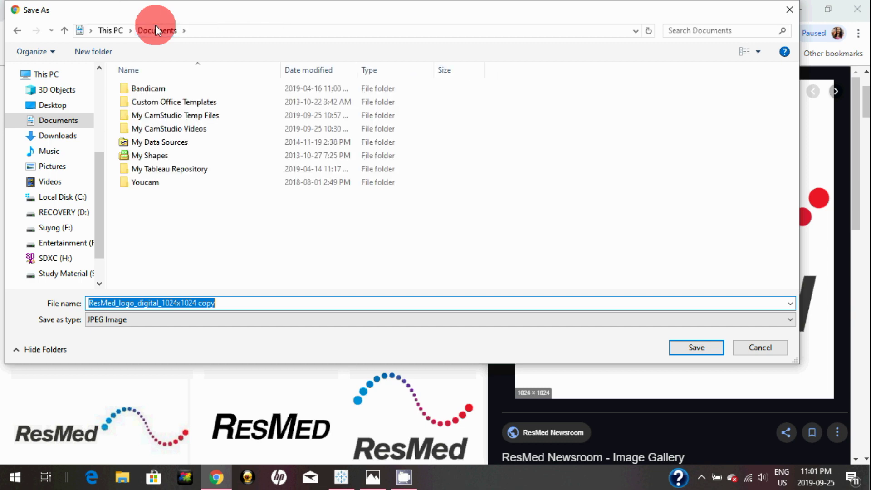
{"action": "double_click", "coordinate": [188, 169]}
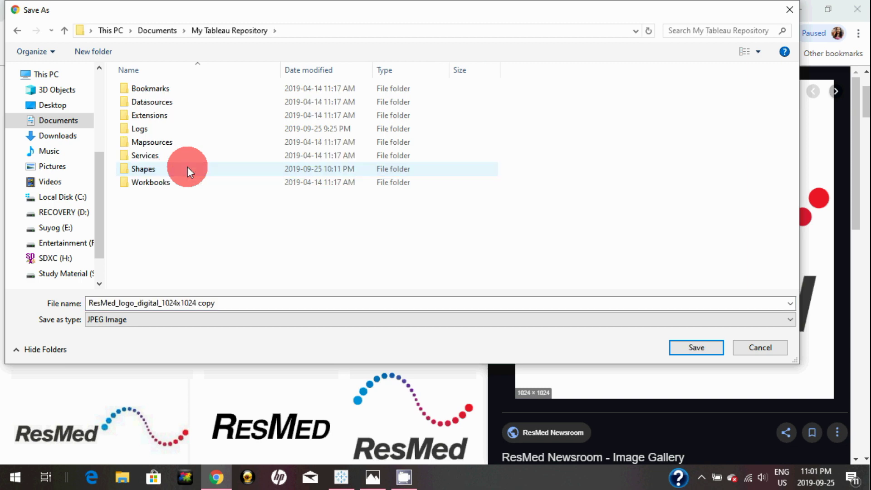
{"action": "double_click", "coordinate": [154, 171]}
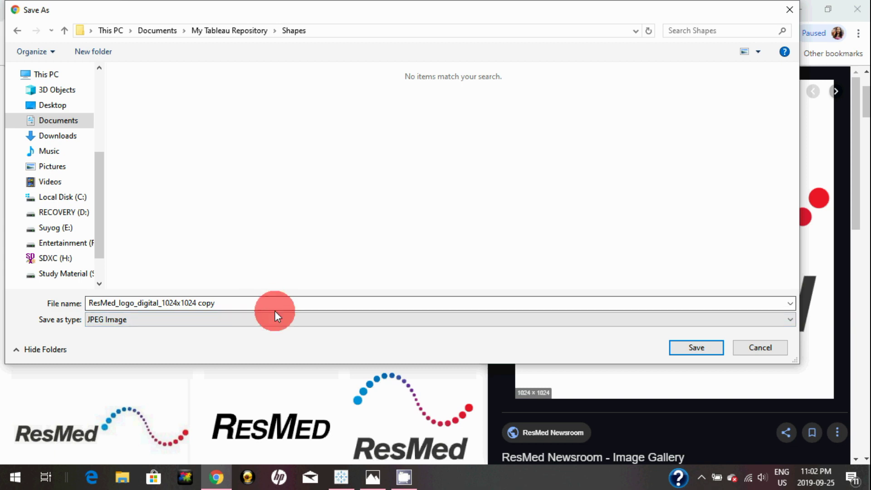
{"action": "left_click", "coordinate": [681, 344]}
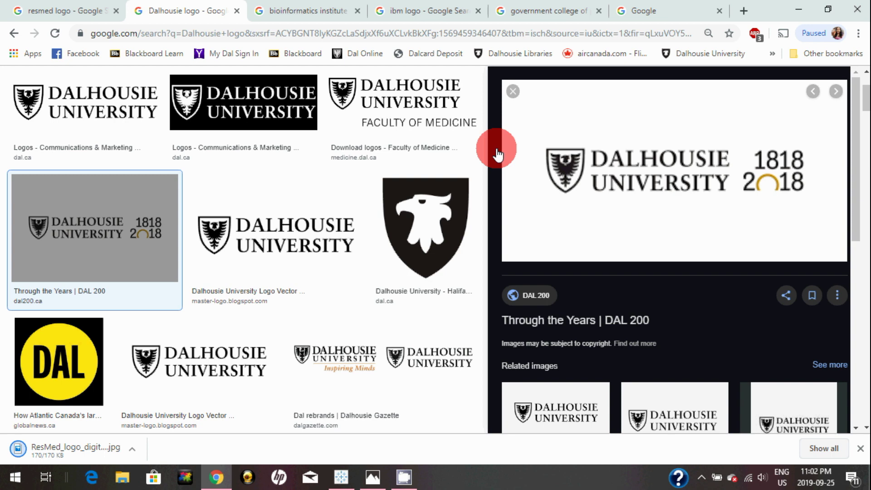
- Save the Dalhousie logo image into the Shapes folder
{"action": "right_click", "coordinate": [618, 146]}
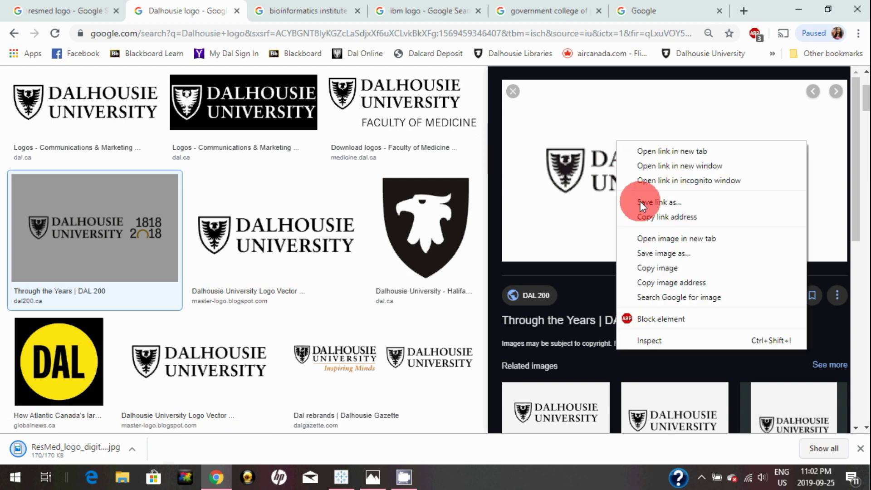
{"action": "left_click", "coordinate": [649, 254]}
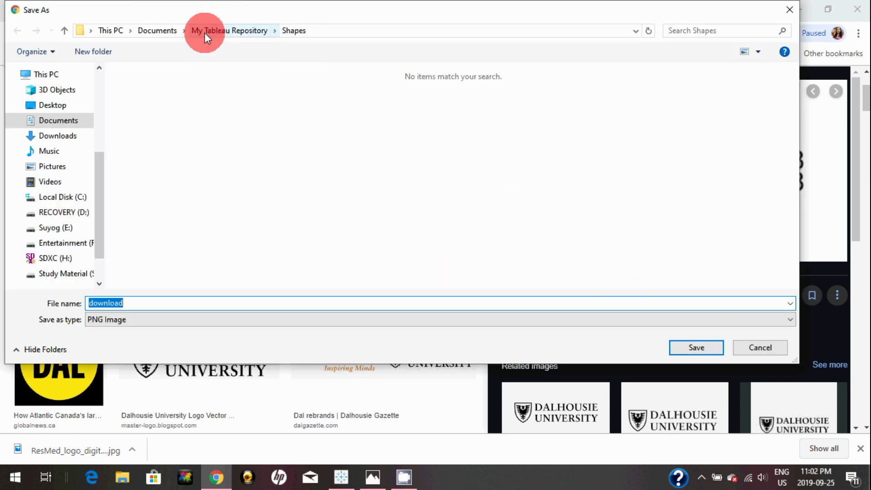
{"action": "left_click", "coordinate": [695, 346]}
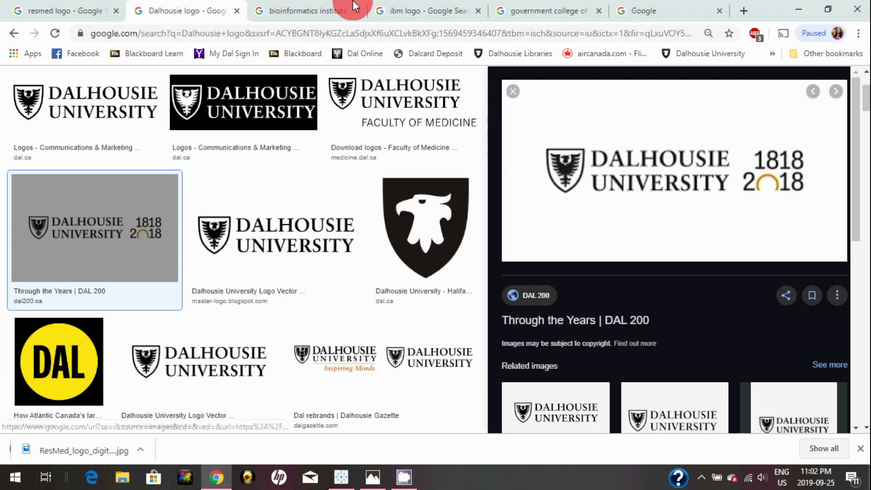
- Save the Bioinformatics Institute and IBM logo images into the Shapes folder
{"action": "left_click", "coordinate": [311, 8]}
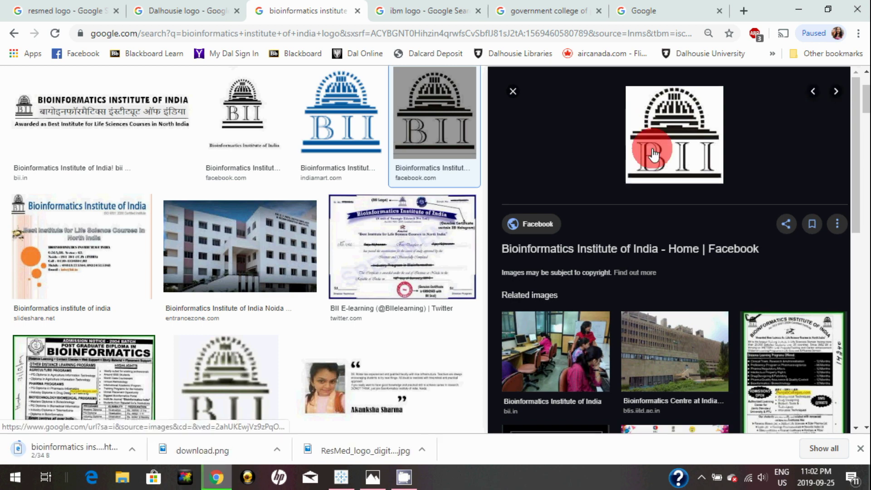
{"action": "right_click", "coordinate": [654, 154]}
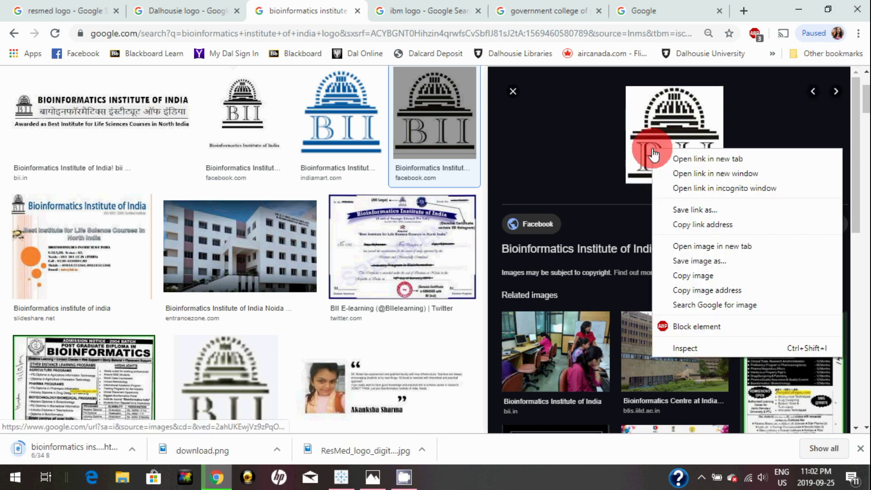
{"action": "left_click", "coordinate": [695, 262]}
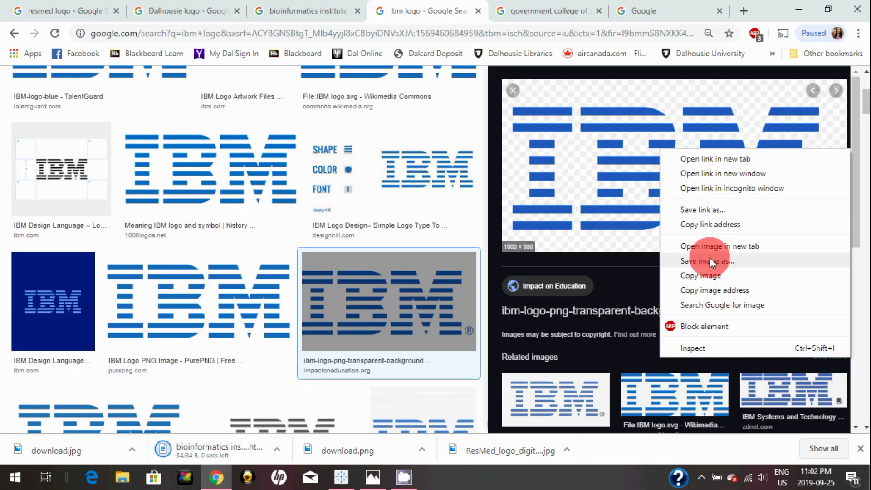
{"action": "left_click", "coordinate": [711, 261]}
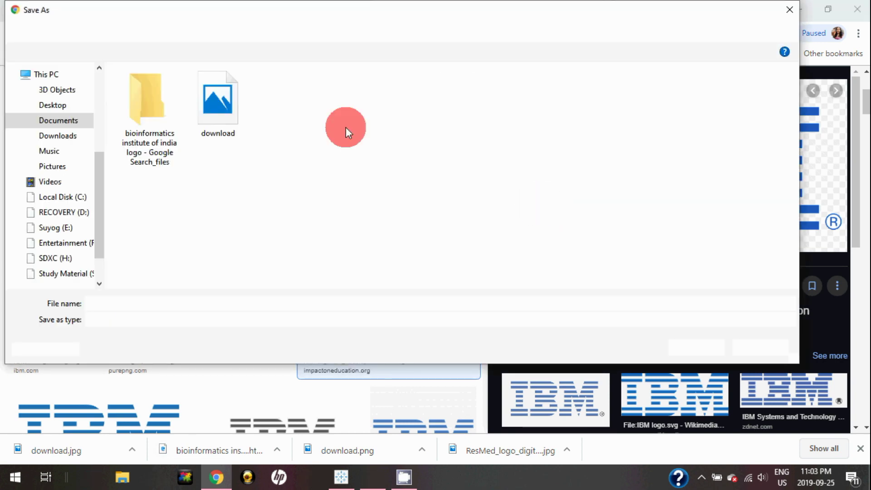
{"action": "left_click", "coordinate": [685, 350]}
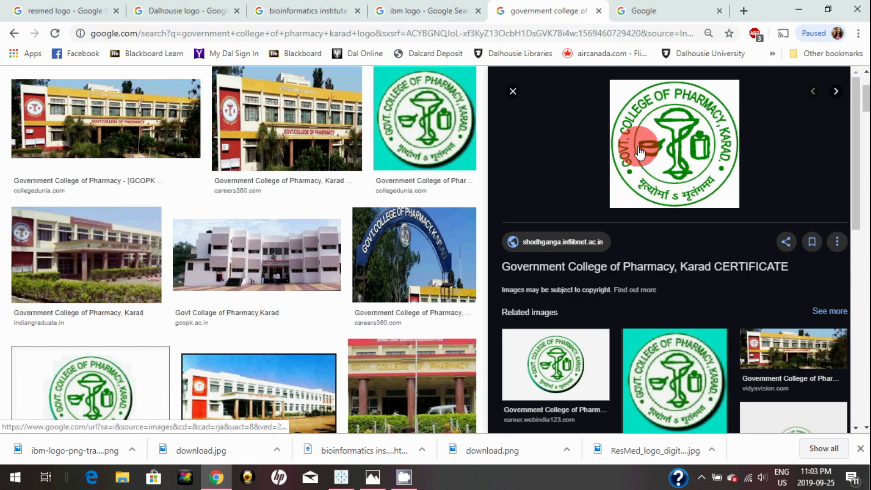
- Save the Government College of Pharmacy logo into the Shapes folder
{"action": "right_click", "coordinate": [640, 154]}
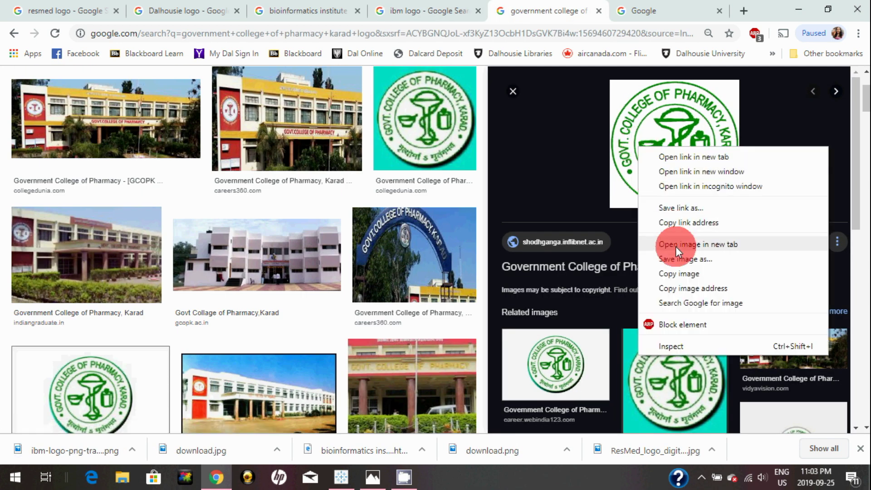
{"action": "left_click", "coordinate": [679, 258]}
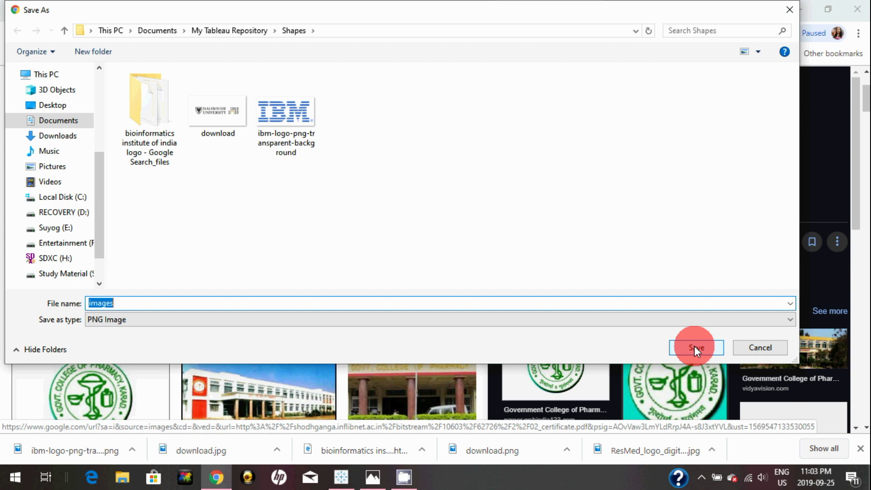
{"action": "left_click", "coordinate": [694, 347]}
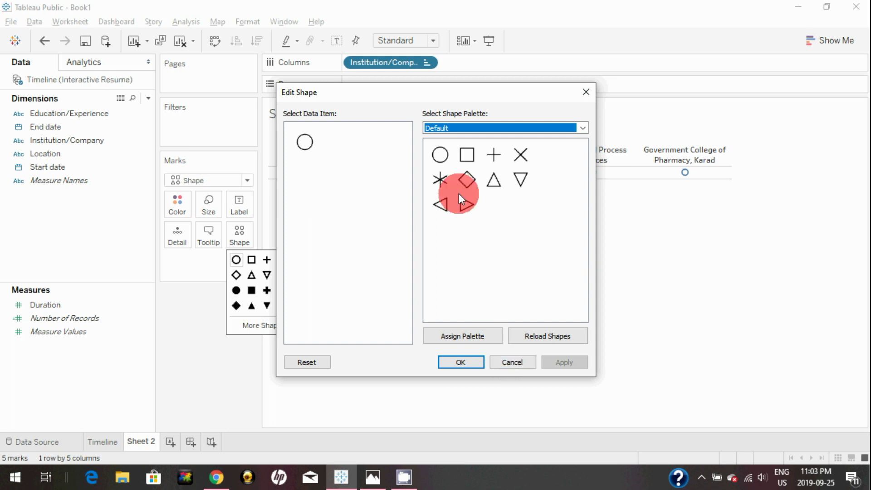
- Reload shapes so the saved logos appear in the Custom palette, then close without applying
{"action": "left_click", "coordinate": [538, 339]}
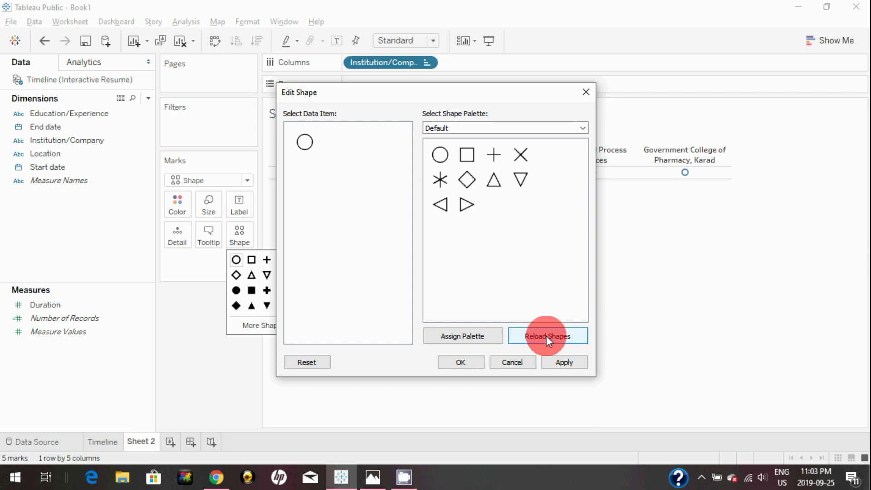
{"action": "left_click", "coordinate": [502, 127]}
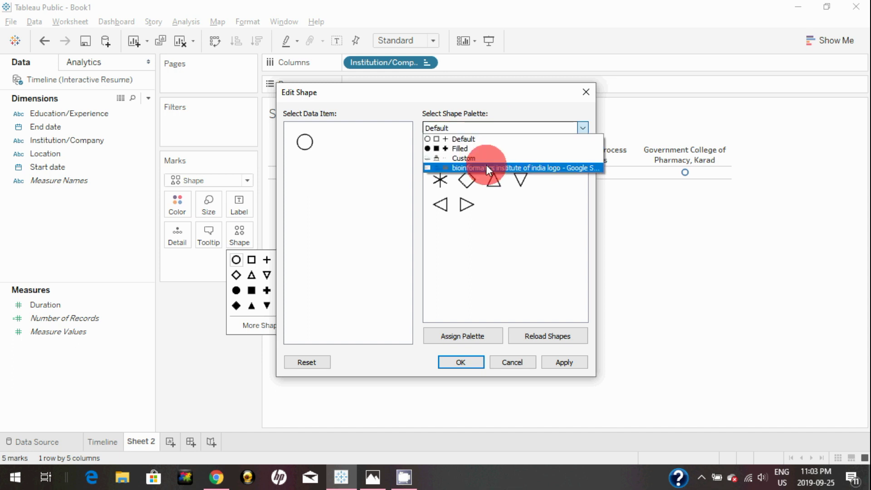
{"action": "left_click", "coordinate": [485, 157]}
{"action": "left_click", "coordinate": [484, 158]}
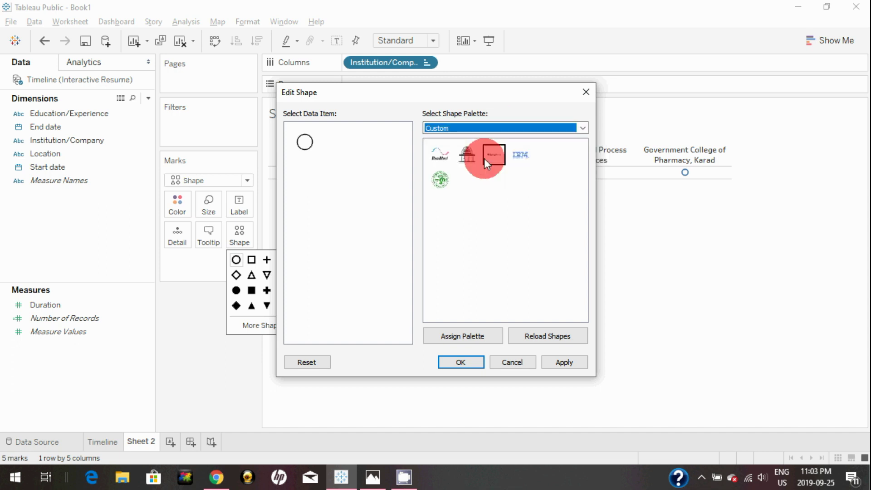
{"action": "left_click", "coordinate": [454, 153]}
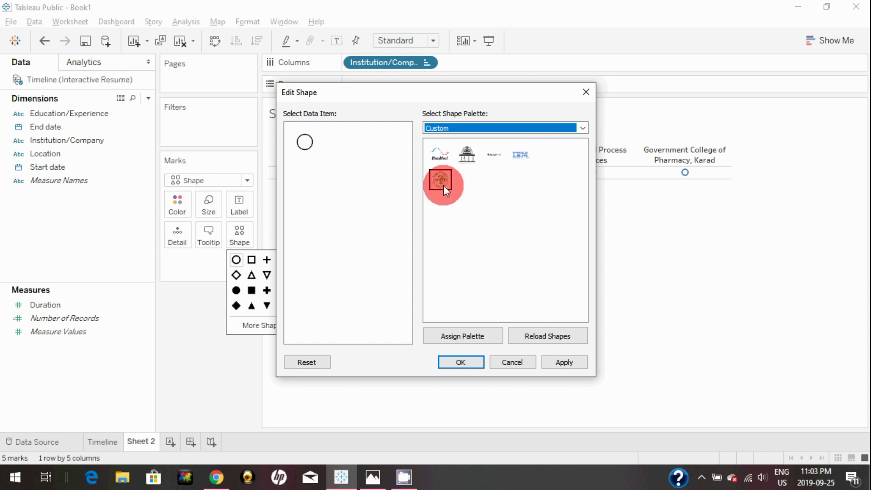
{"action": "key", "text": "Escape"}
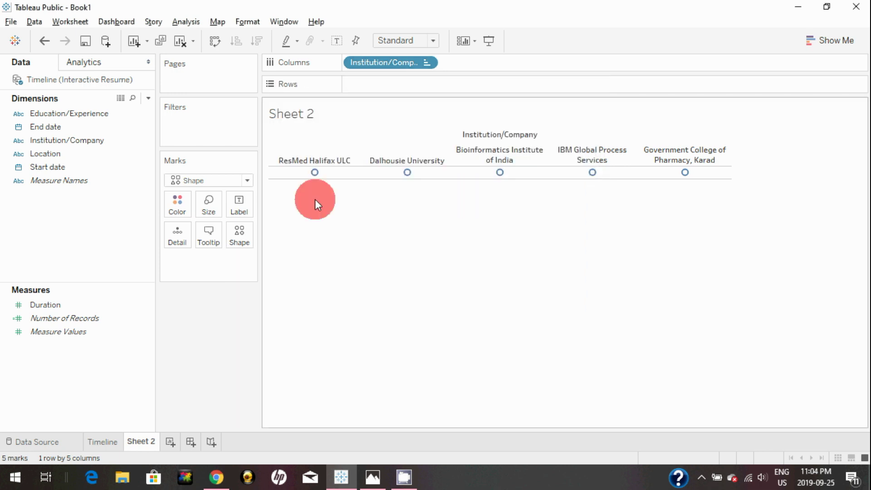
- Drop Institution/Company onto Shape so each of the five institutions gets a distinct mark
{"action": "mouse_move", "coordinate": [318, 182]}
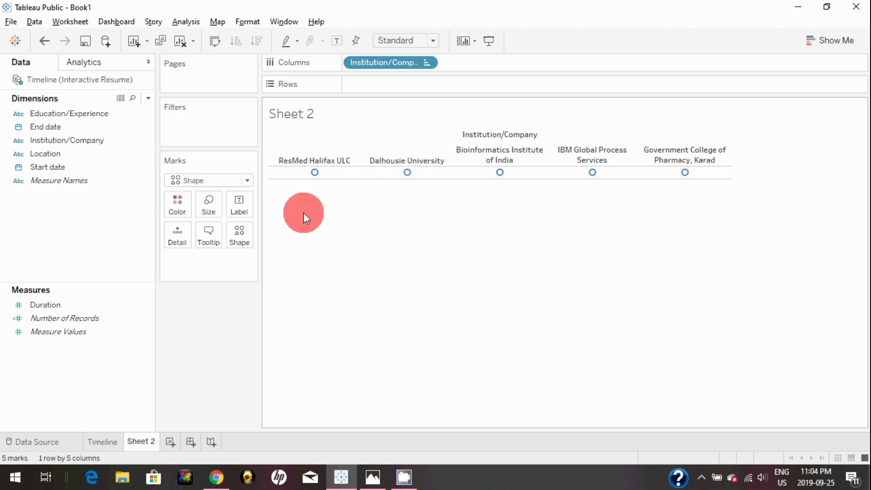
{"action": "left_click", "coordinate": [89, 144]}
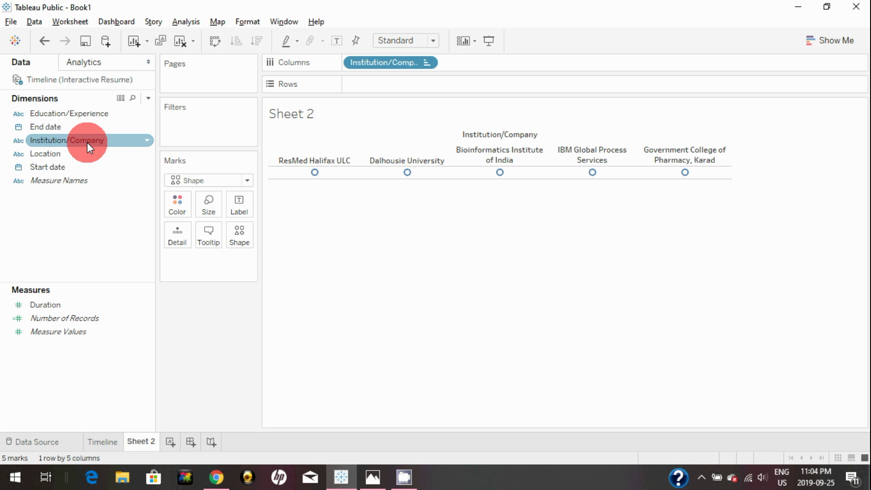
{"action": "left_click", "coordinate": [87, 143]}
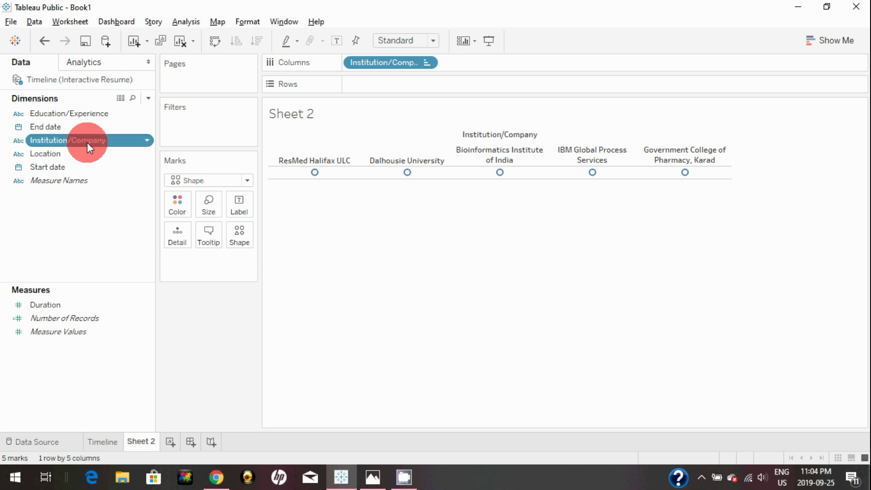
{"action": "left_click_drag", "start_coordinate": [87, 142], "coordinate": [244, 234]}
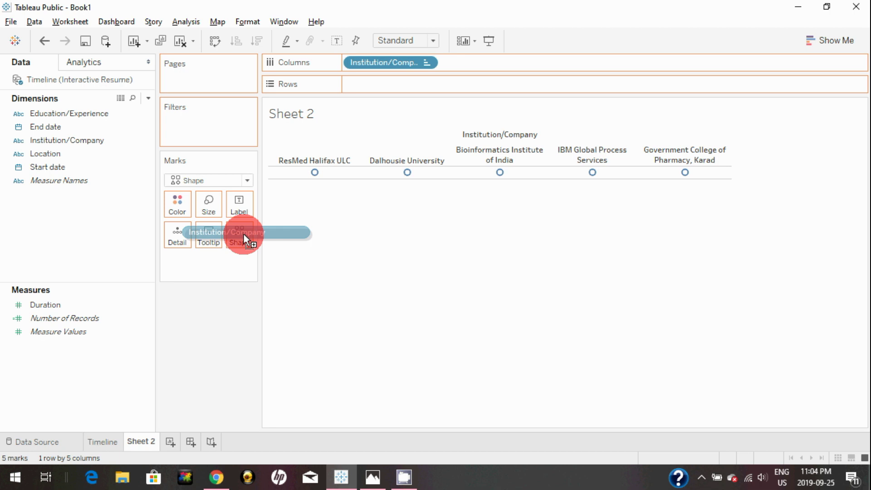
{"action": "left_click_drag", "start_coordinate": [243, 234], "coordinate": [243, 234]}
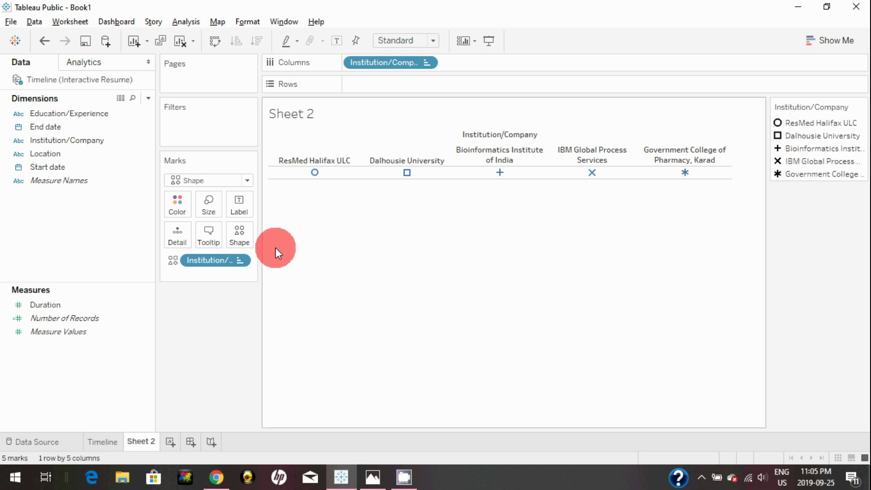
- Switch to the Custom palette and assign ResMed Halifax ULC and Dalhousie University their logos
{"action": "left_click", "coordinate": [239, 236]}
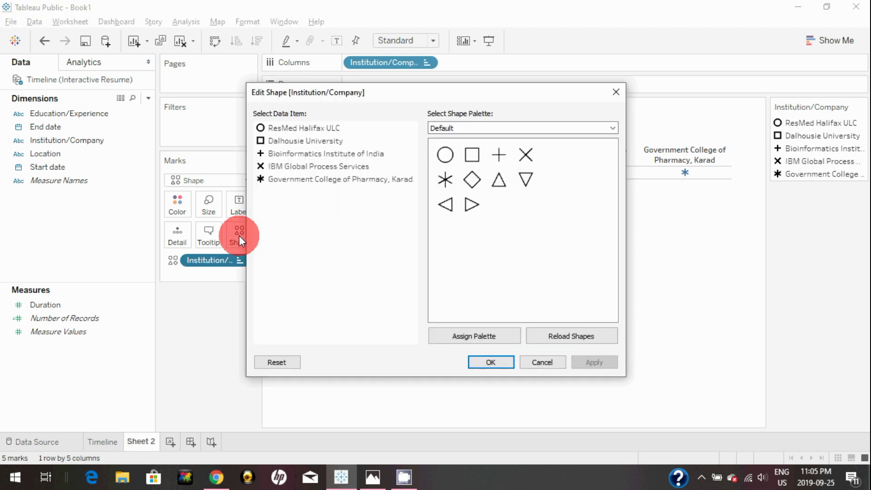
{"action": "left_click", "coordinate": [474, 127]}
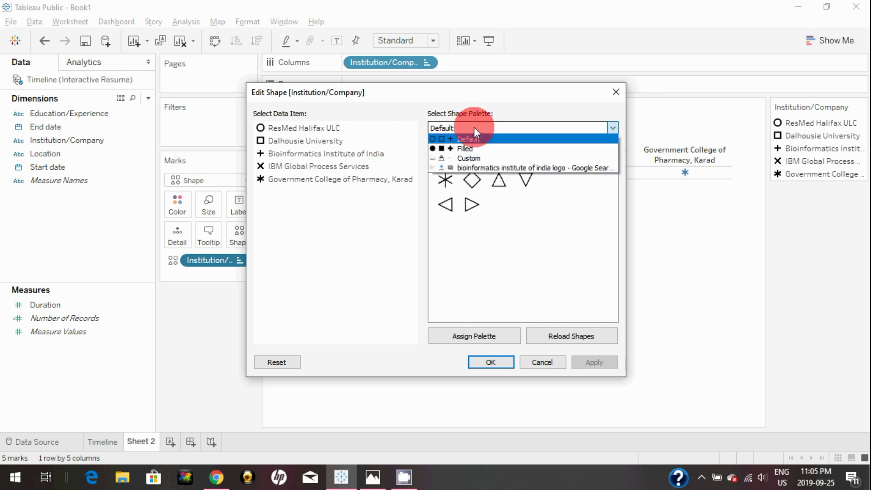
{"action": "left_click", "coordinate": [475, 158]}
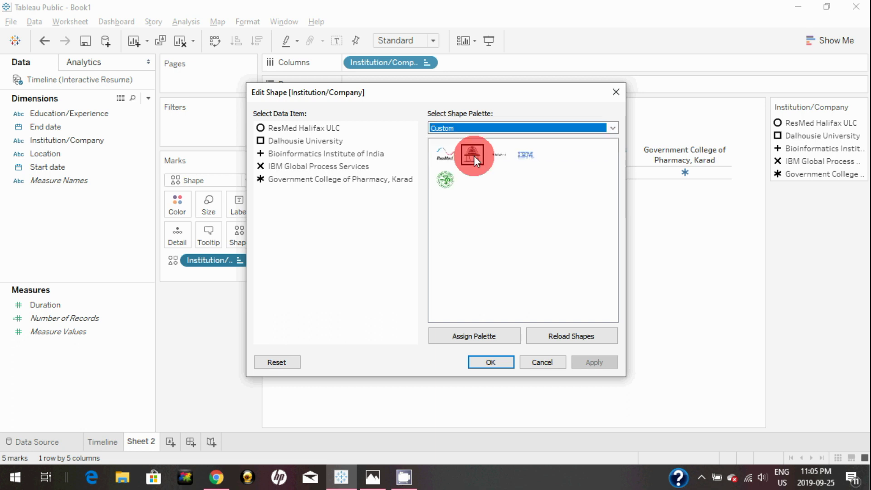
{"action": "left_click", "coordinate": [320, 129]}
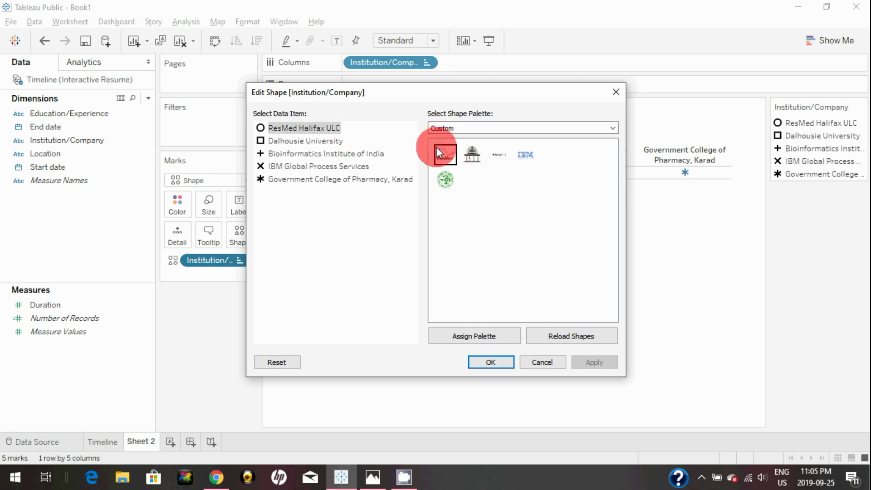
{"action": "left_click", "coordinate": [448, 154]}
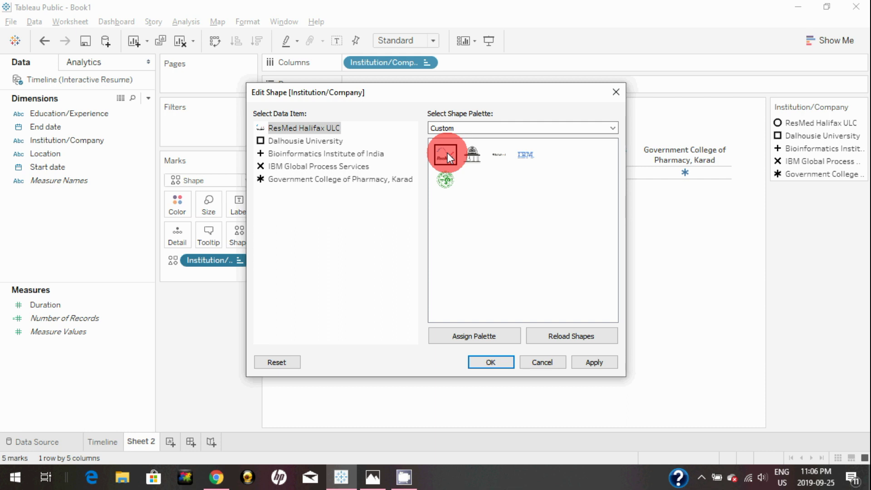
{"action": "left_click", "coordinate": [321, 141]}
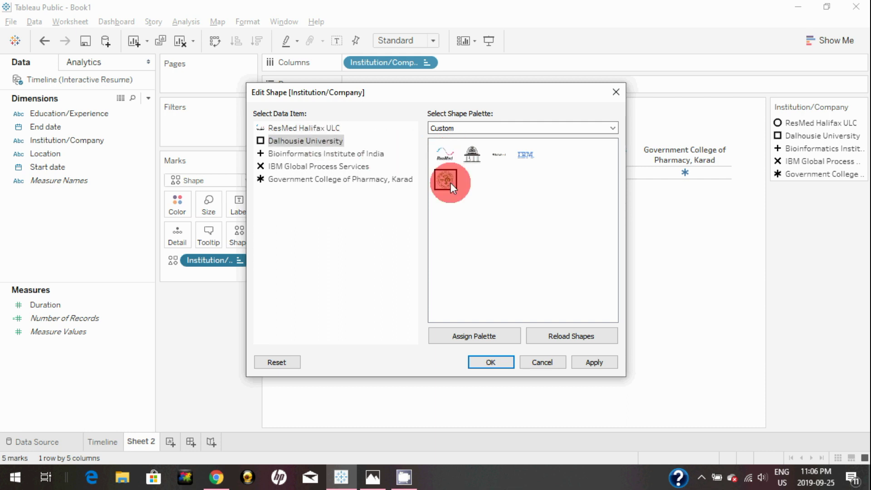
{"action": "left_click", "coordinate": [504, 155]}
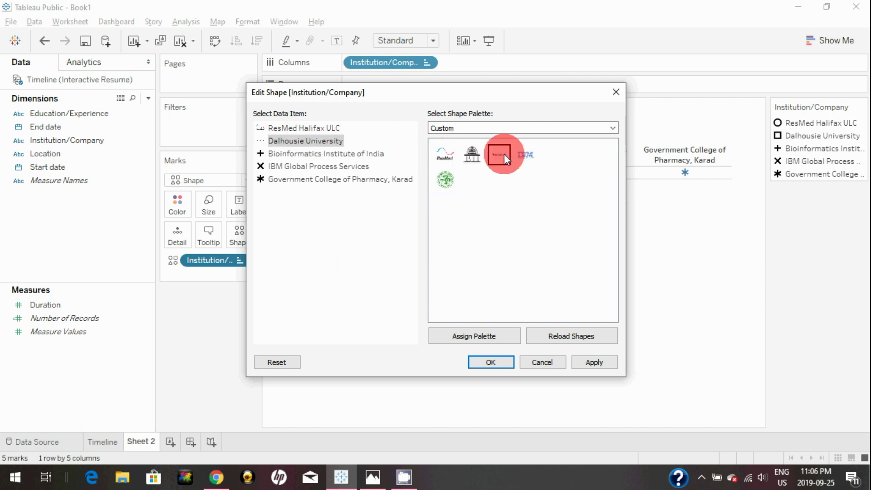
- Assign logos to Bioinformatics Institute of India, IBM and Government College of Pharmacy, then apply
{"action": "left_click", "coordinate": [304, 152]}
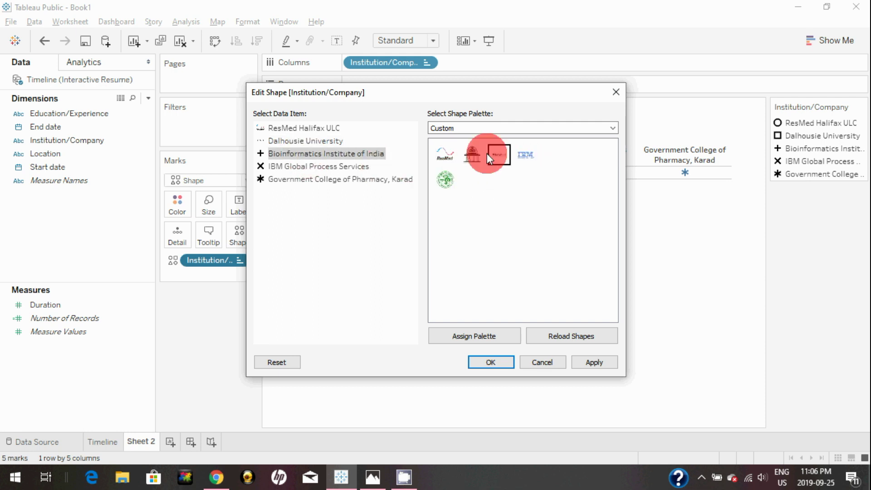
{"action": "left_click", "coordinate": [474, 155]}
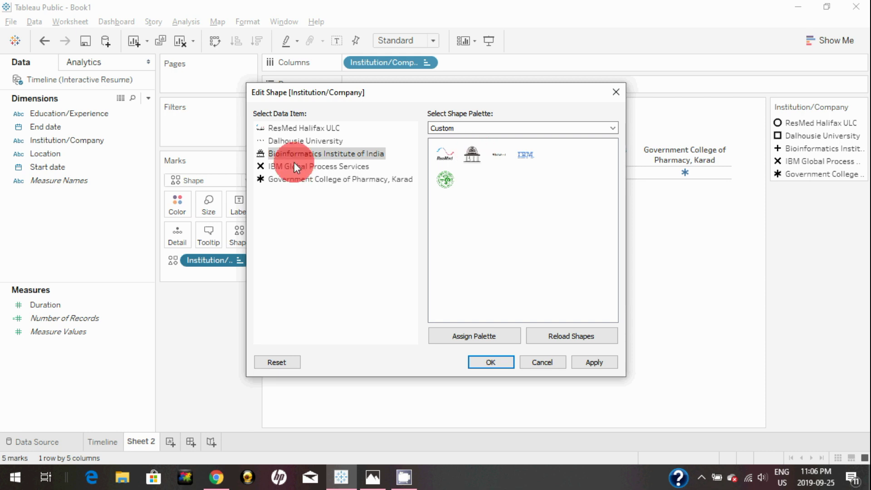
{"action": "left_click", "coordinate": [294, 166]}
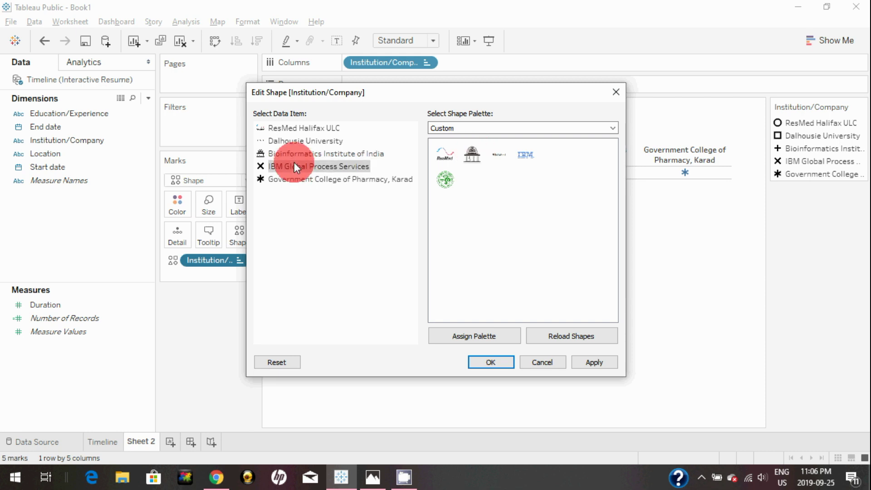
{"action": "left_click", "coordinate": [527, 157]}
{"action": "left_click", "coordinate": [321, 181]}
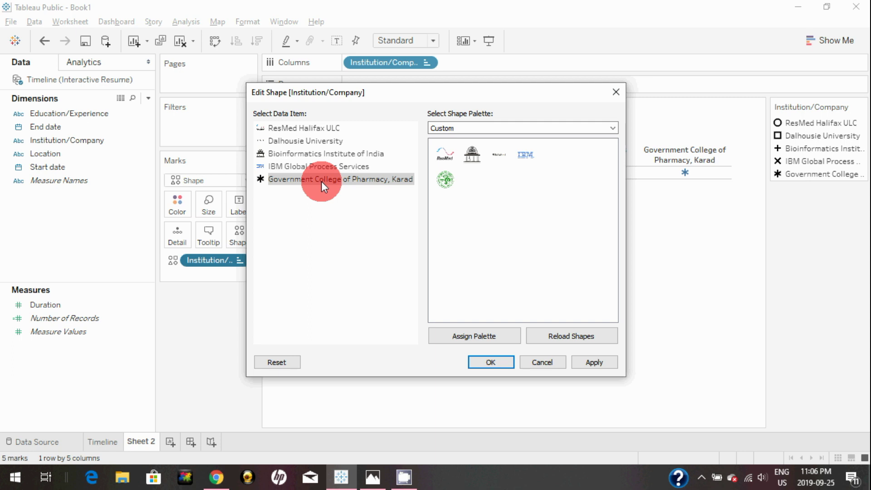
{"action": "left_click", "coordinate": [445, 182]}
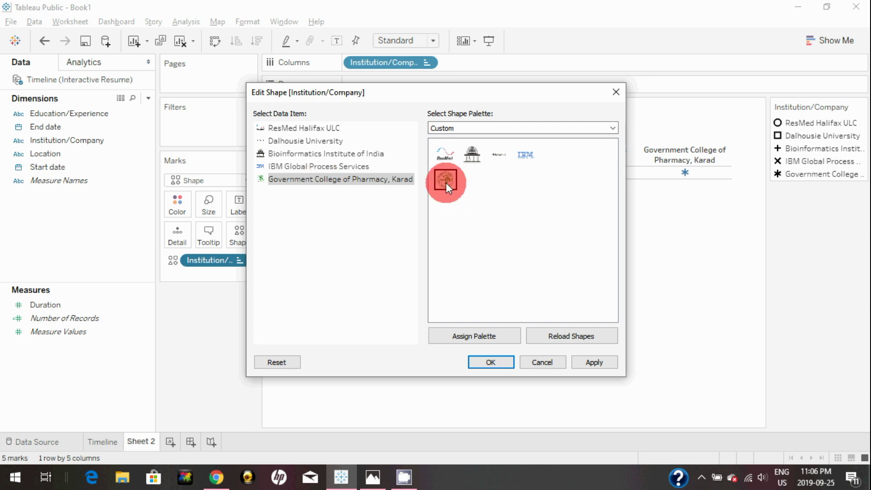
{"action": "left_click", "coordinate": [590, 362]}
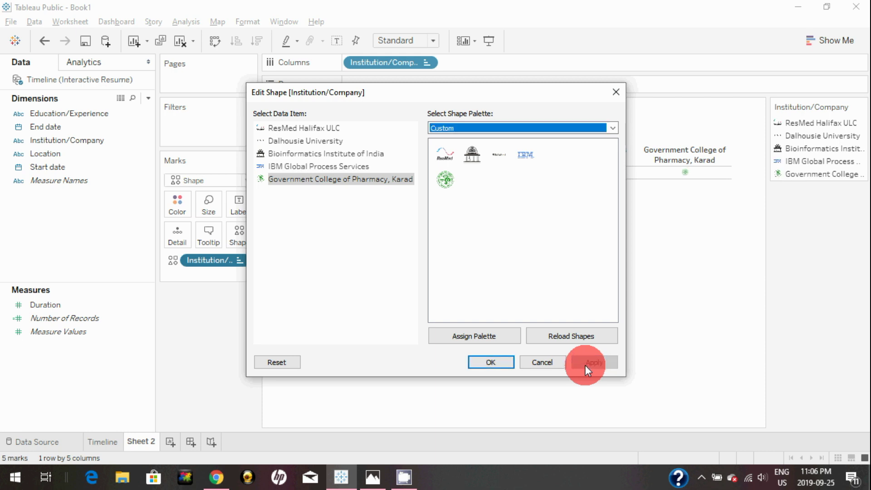
{"action": "left_click", "coordinate": [491, 362]}
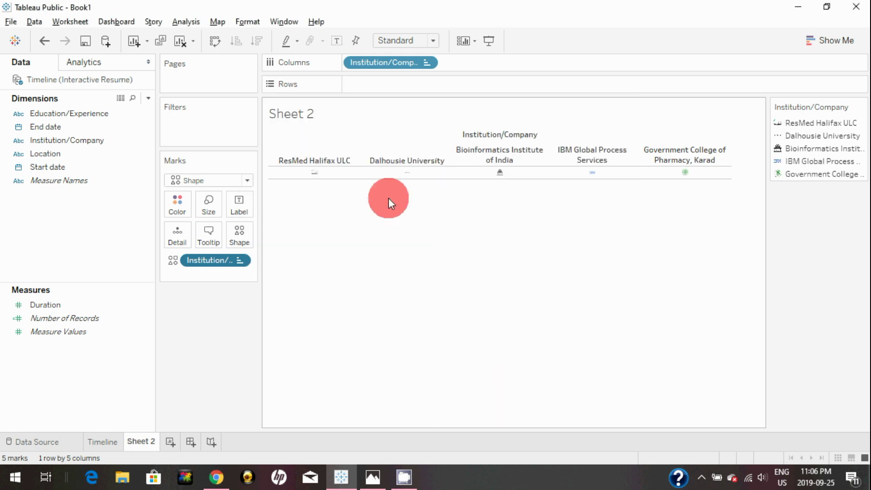
- Enlarge the institution logo marks with the Size slider and make the logo row taller
{"action": "mouse_move", "coordinate": [325, 177]}
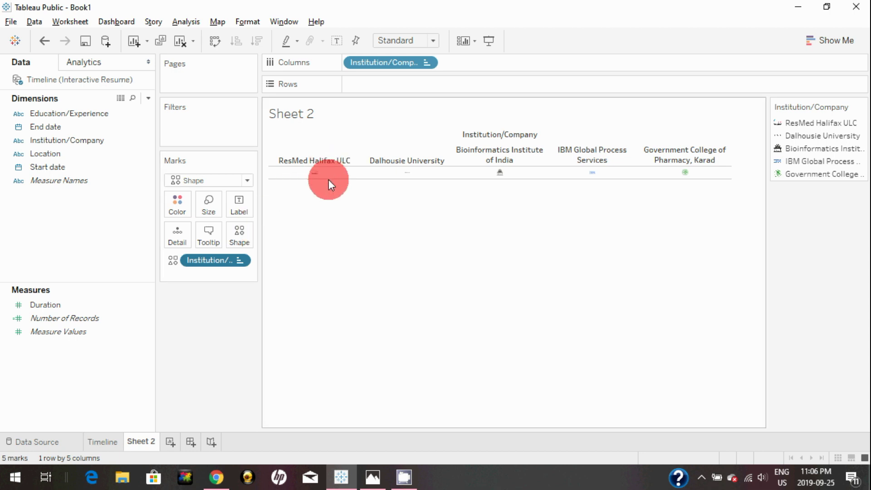
{"action": "left_click", "coordinate": [212, 206]}
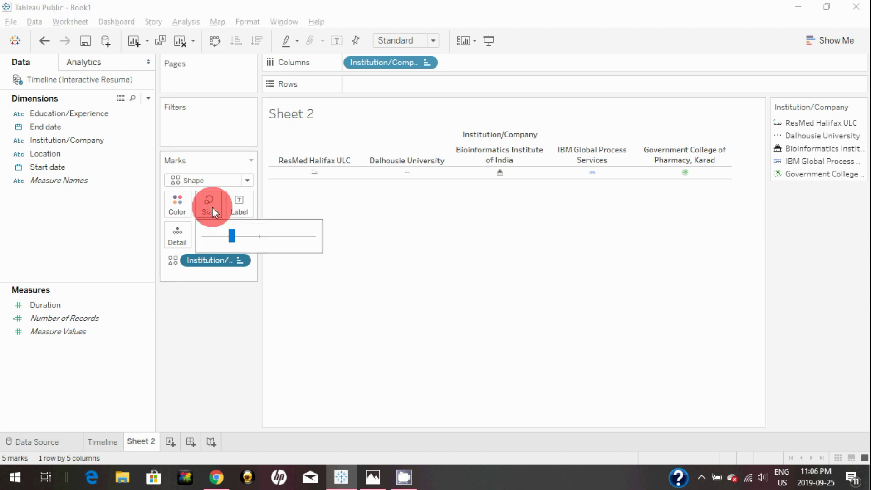
{"action": "left_click", "coordinate": [232, 241]}
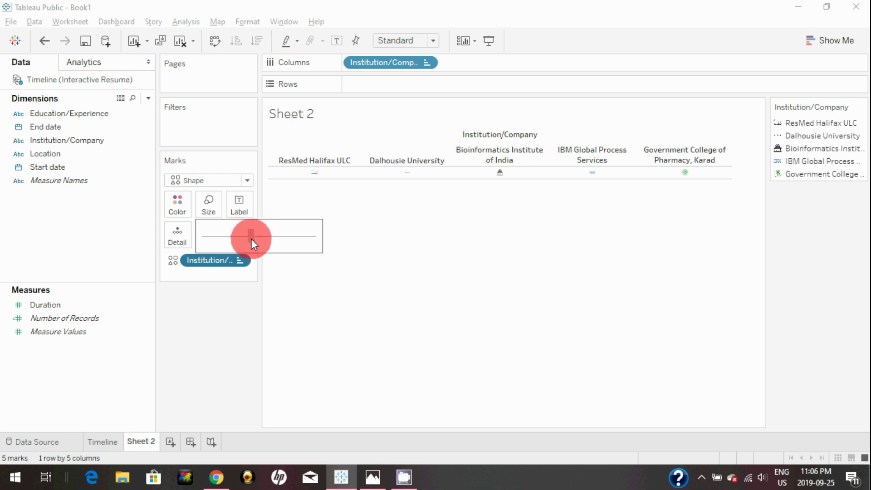
{"action": "left_click", "coordinate": [251, 236]}
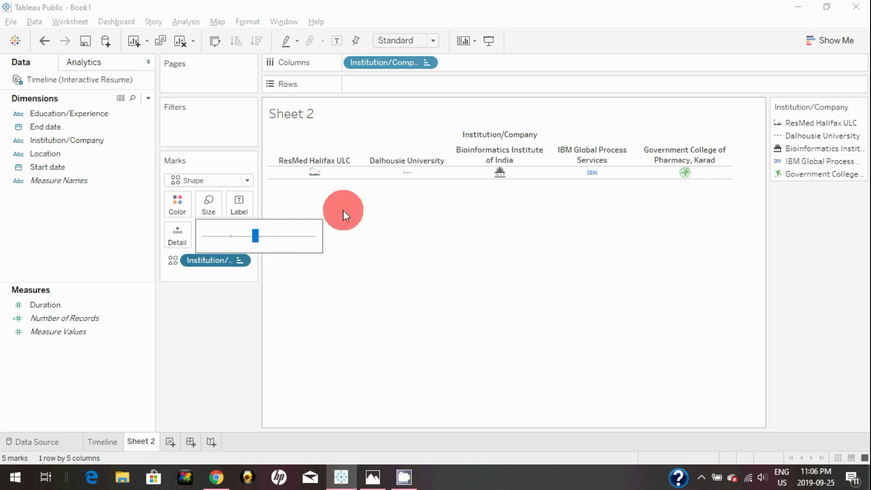
{"action": "left_click", "coordinate": [253, 237]}
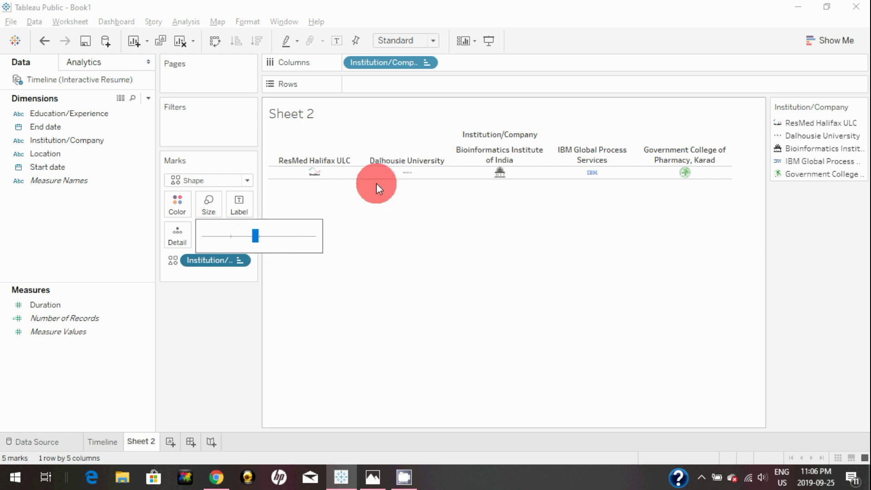
{"action": "left_click", "coordinate": [379, 198]}
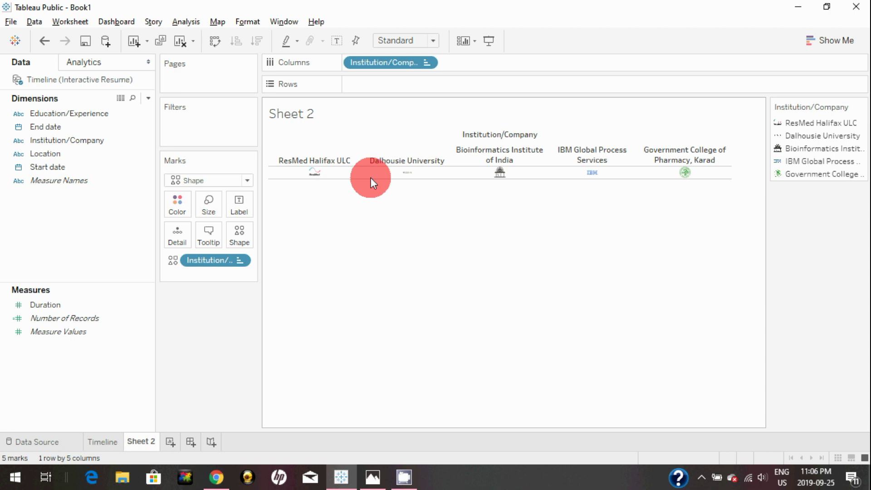
{"action": "left_click_drag", "start_coordinate": [371, 178], "coordinate": [375, 246]}
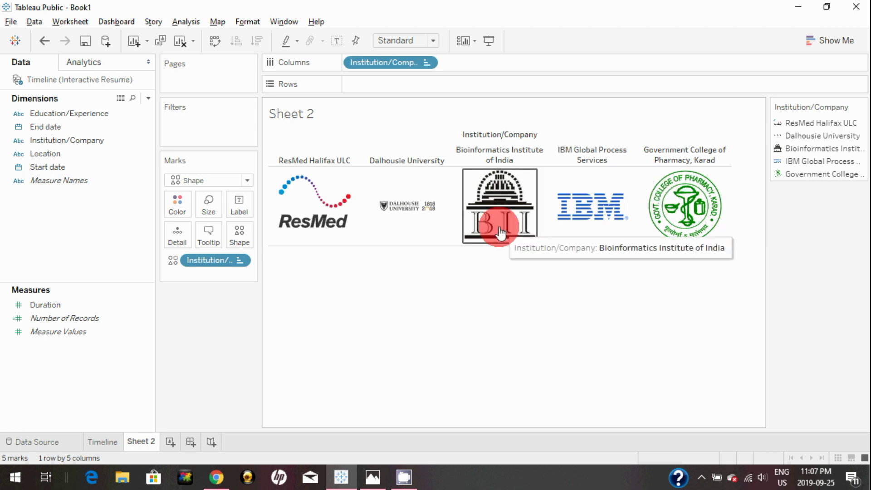
- Hide the institution shape legend and widen the institution logo columns
{"action": "mouse_move", "coordinate": [846, 103]}
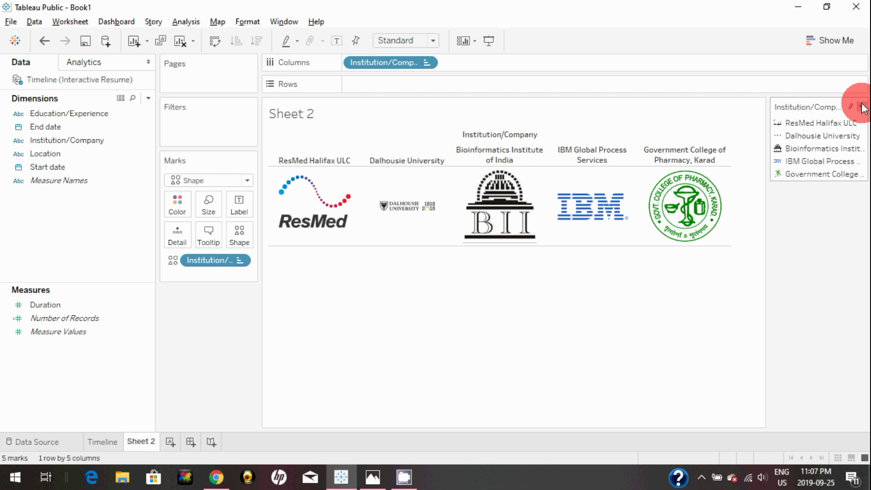
{"action": "left_click", "coordinate": [863, 108]}
{"action": "left_click", "coordinate": [798, 233]}
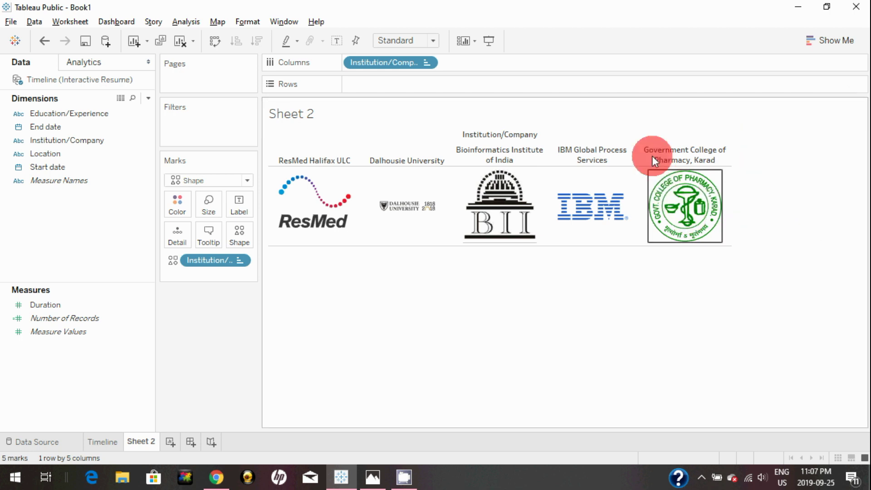
{"action": "left_click_drag", "start_coordinate": [638, 154], "coordinate": [647, 154]}
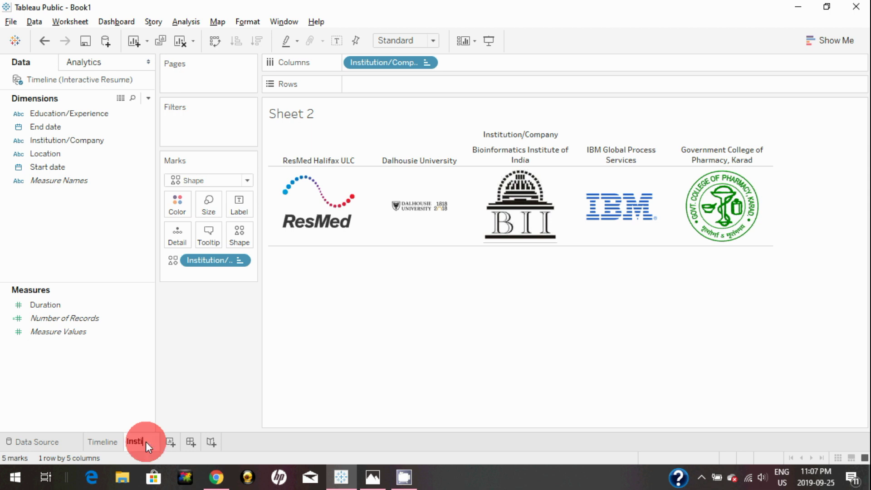
- Rename the logo sheet to 'Institution/Company'
{"action": "type", "text": "tution/"}
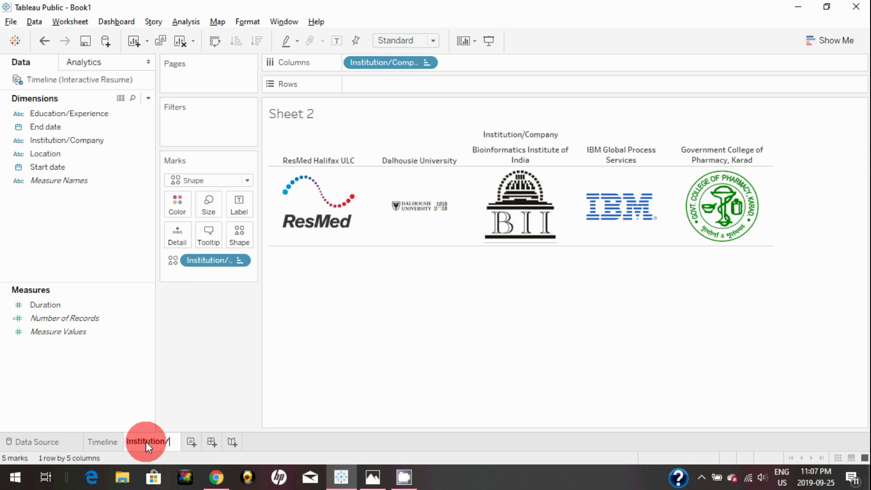
{"action": "type", "text": "Comp"}
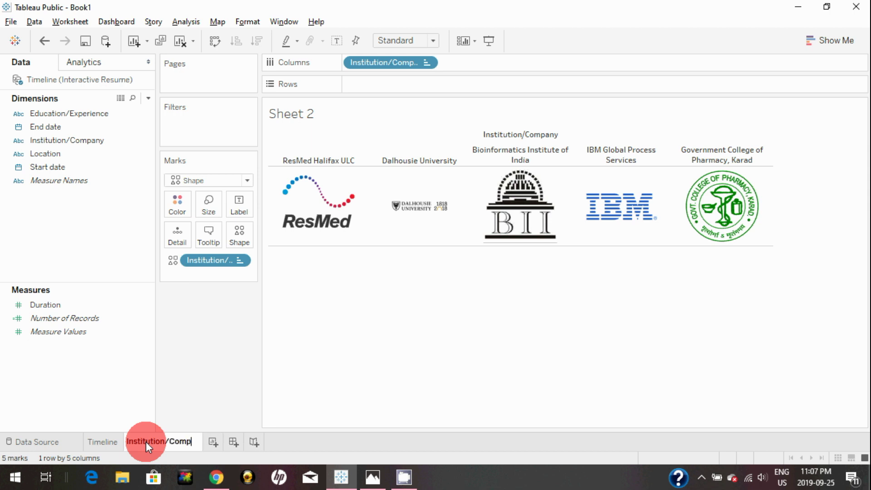
{"action": "type", "text": "any"}
{"action": "left_click", "coordinate": [352, 324]}
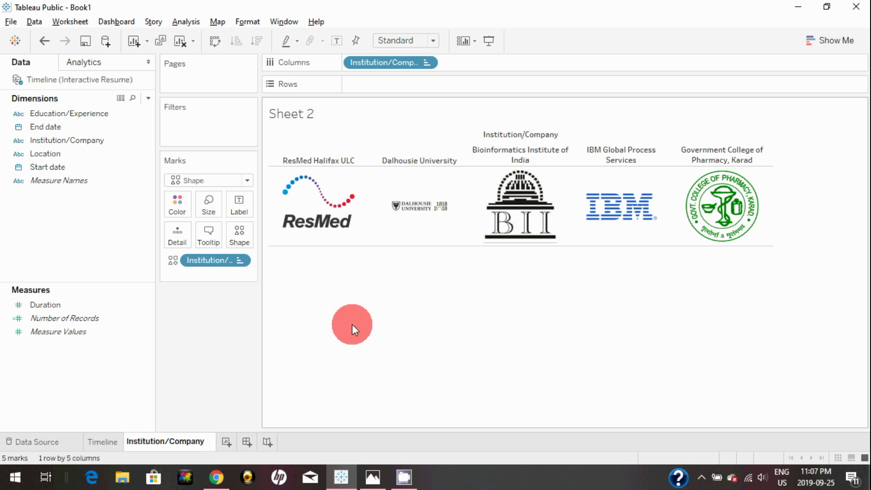
{"action": "left_click", "coordinate": [517, 131]}
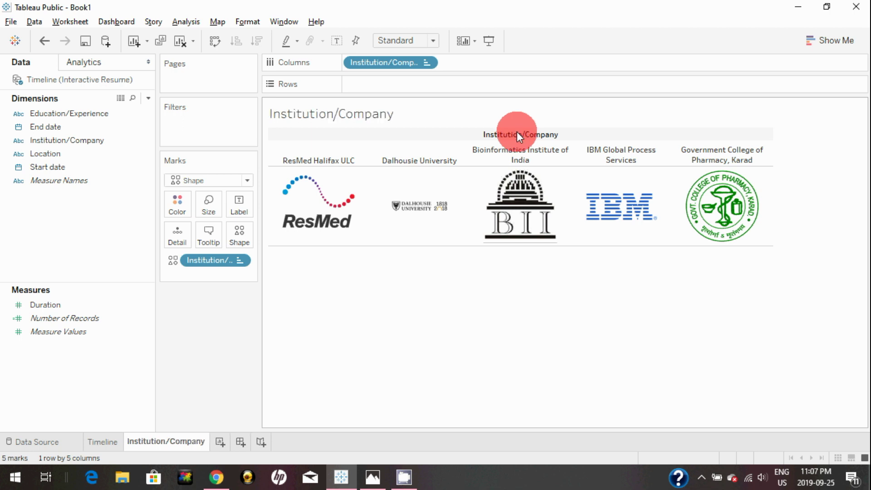
- Hide the Institution/Company field label so only institution names remain as headers
{"action": "left_click", "coordinate": [310, 162]}
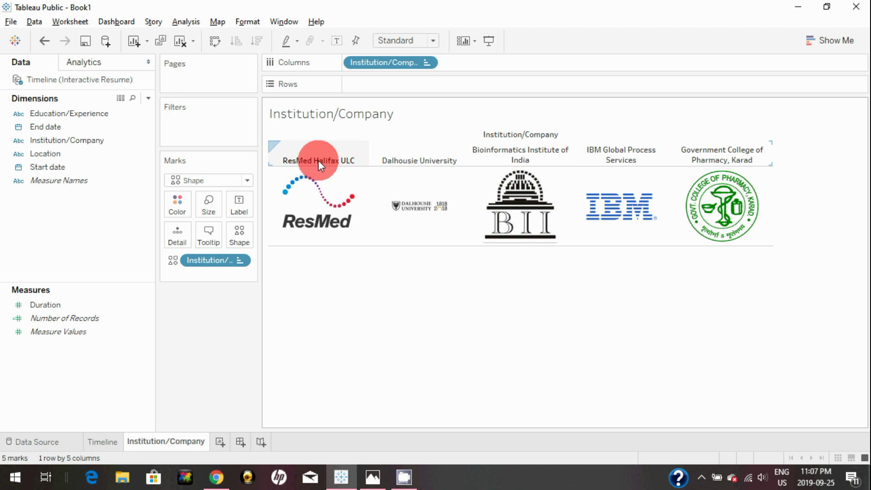
{"action": "right_click", "coordinate": [514, 135]}
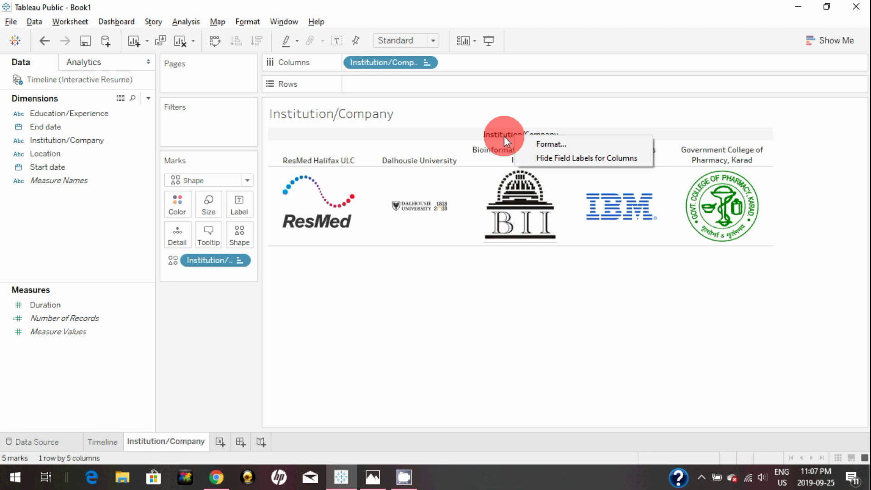
{"action": "right_click", "coordinate": [503, 134]}
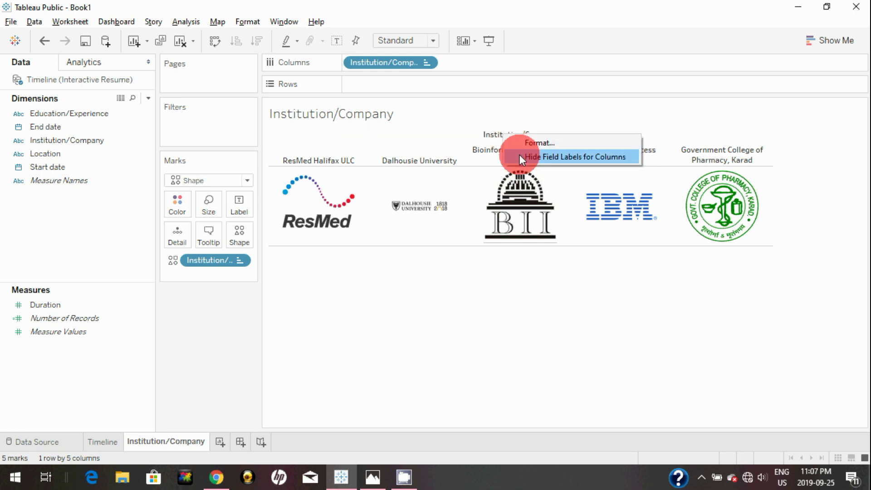
{"action": "left_click", "coordinate": [523, 157]}
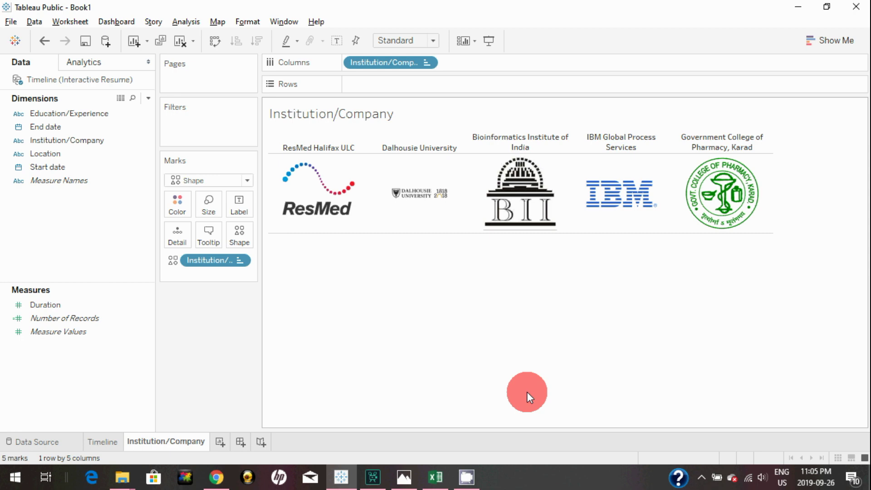
- View the finished resume dashboard screenshot in Photos, then switch to the Interactive Resume spreadsheet in Chrome
{"action": "left_click", "coordinate": [418, 476]}
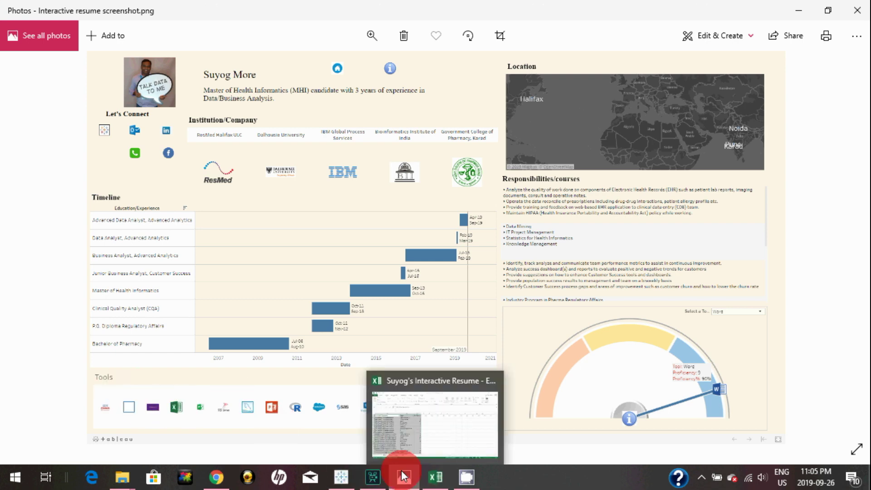
{"action": "mouse_move", "coordinate": [356, 484]}
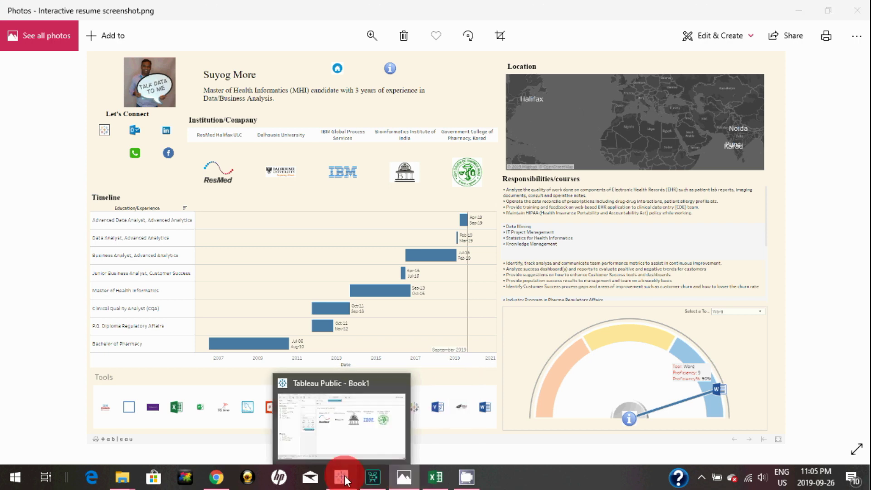
{"action": "left_click", "coordinate": [346, 481]}
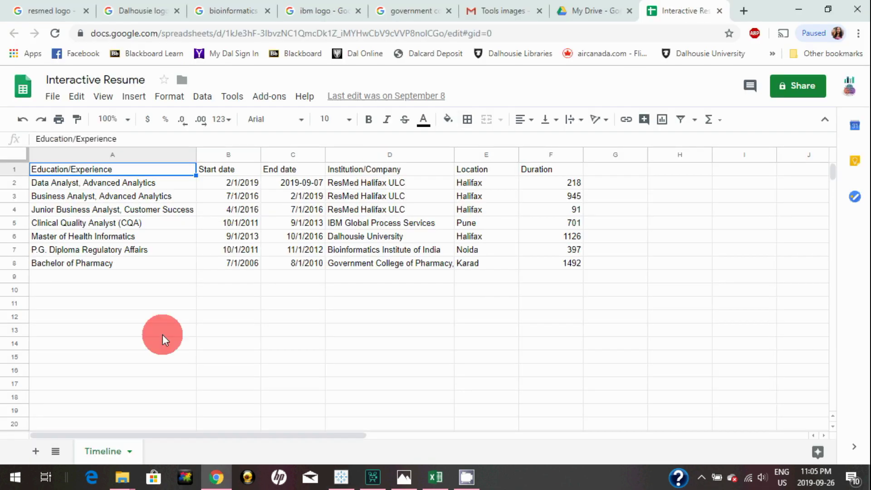
- Add a new sheet beside Timeline and name it 'Tool'
{"action": "left_click", "coordinate": [35, 453]}
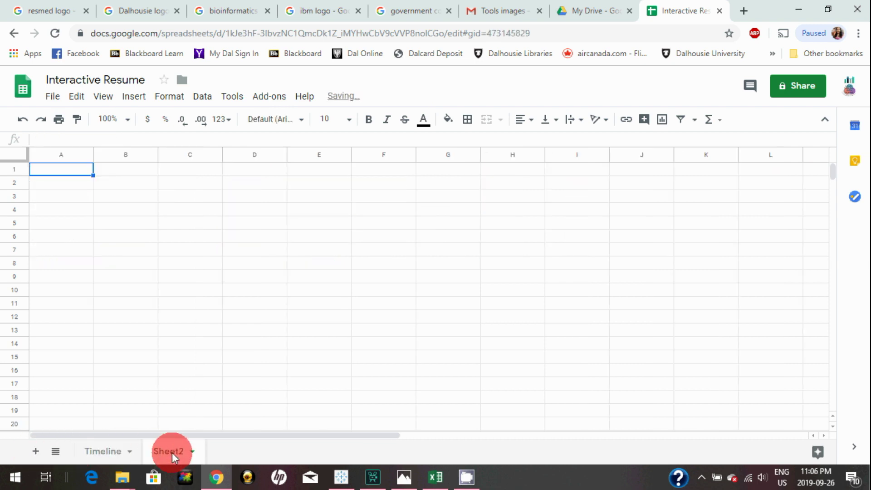
{"action": "double_click", "coordinate": [173, 451]}
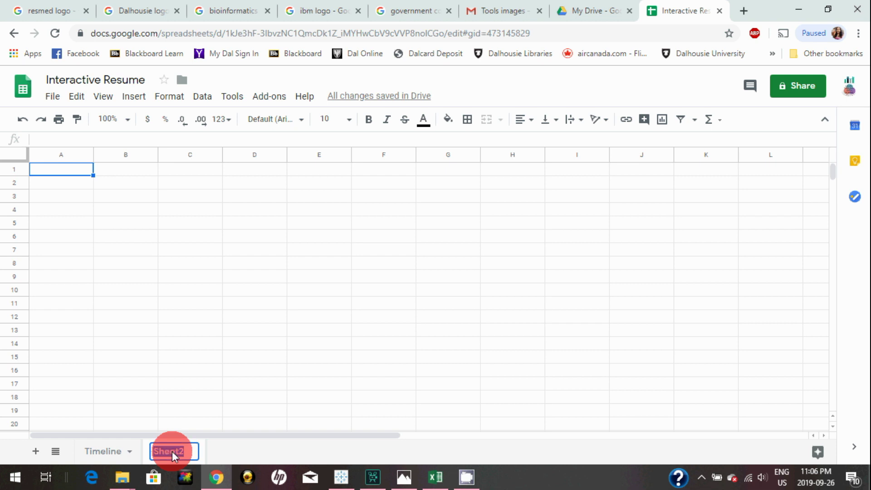
{"action": "type", "text": "Tool"}
{"action": "key", "text": "Return"}
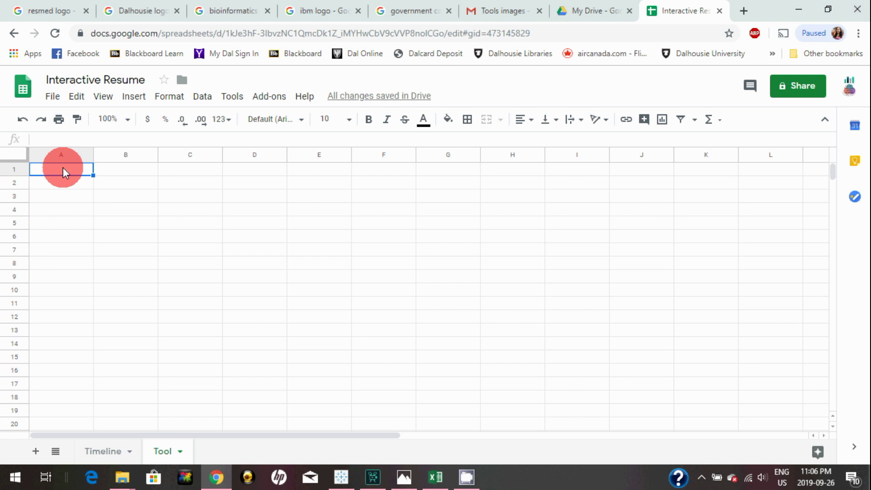
- Paste the Education/Experience, Tools and Proficiency data into A1, check each job's tools, then minimize Chrome
{"action": "key", "text": "ctrl+v"}
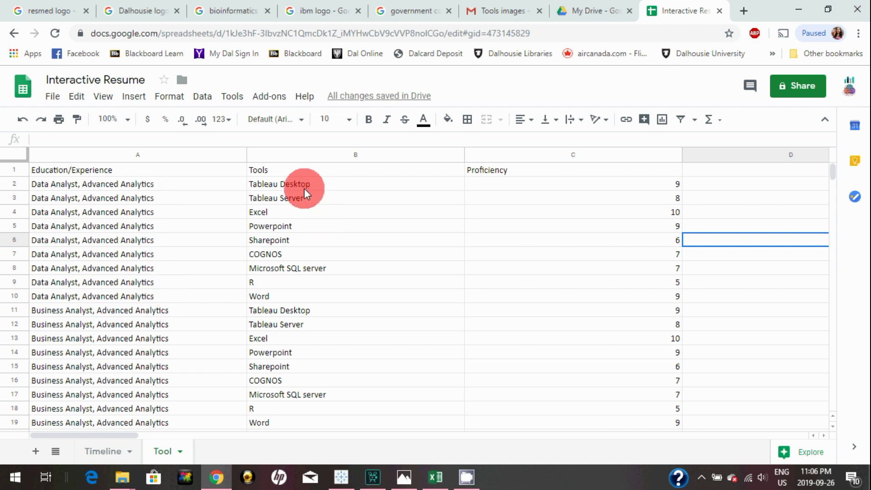
{"action": "left_click_drag", "start_coordinate": [300, 184], "coordinate": [285, 297]}
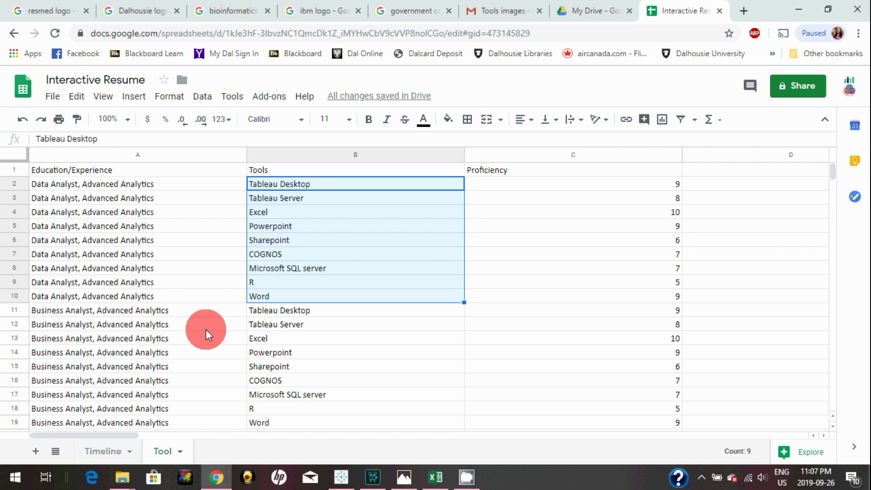
{"action": "left_click_drag", "start_coordinate": [281, 309], "coordinate": [284, 442]}
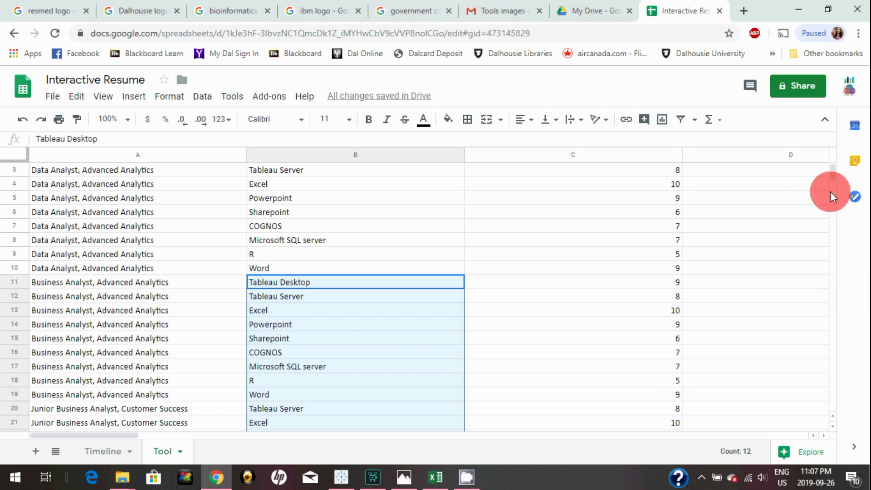
{"action": "left_click_drag", "start_coordinate": [831, 175], "coordinate": [832, 159]}
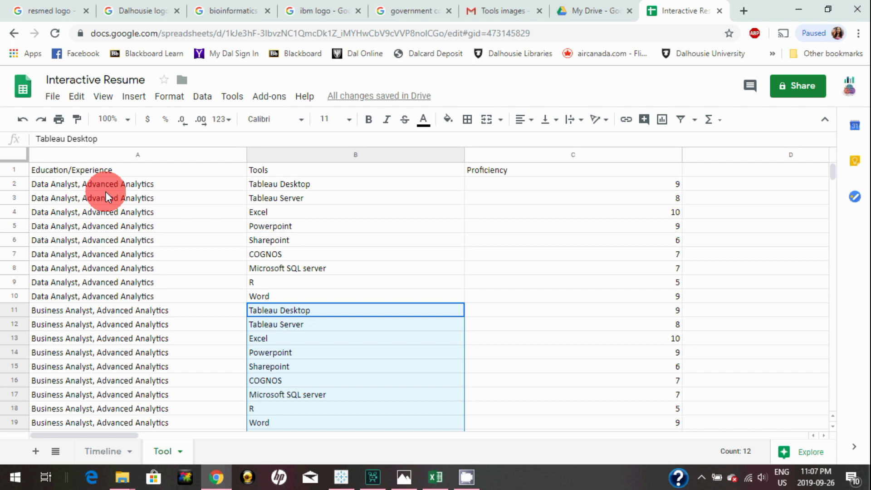
{"action": "left_click", "coordinate": [799, 10]}
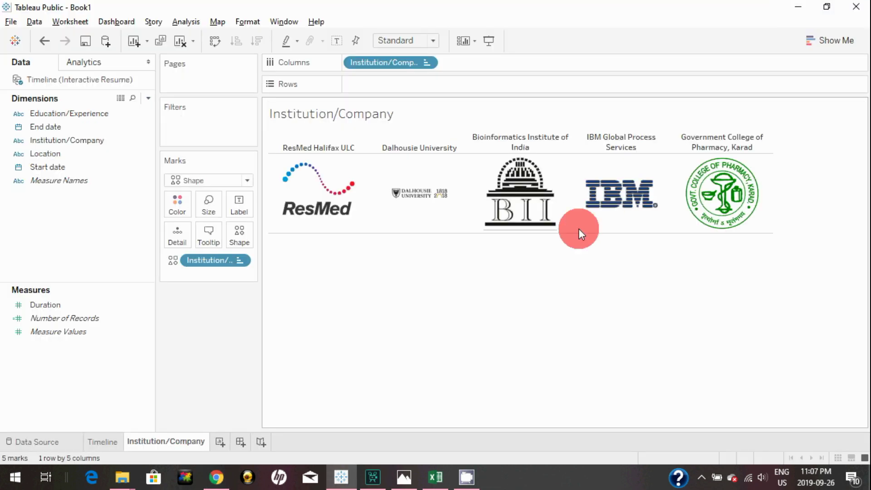
- Refresh the Timeline (Interactive Resume) data source so the Tool sheet appears on the Data Source page
{"action": "left_click", "coordinate": [25, 441]}
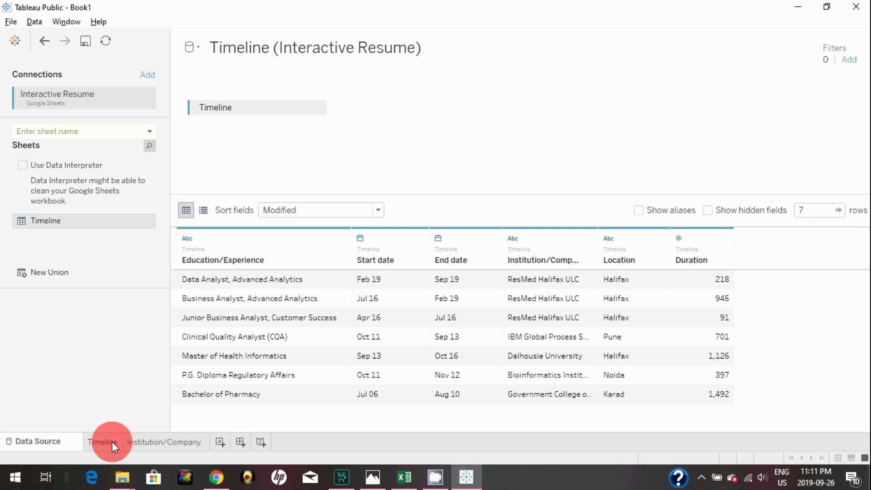
{"action": "left_click", "coordinate": [159, 447]}
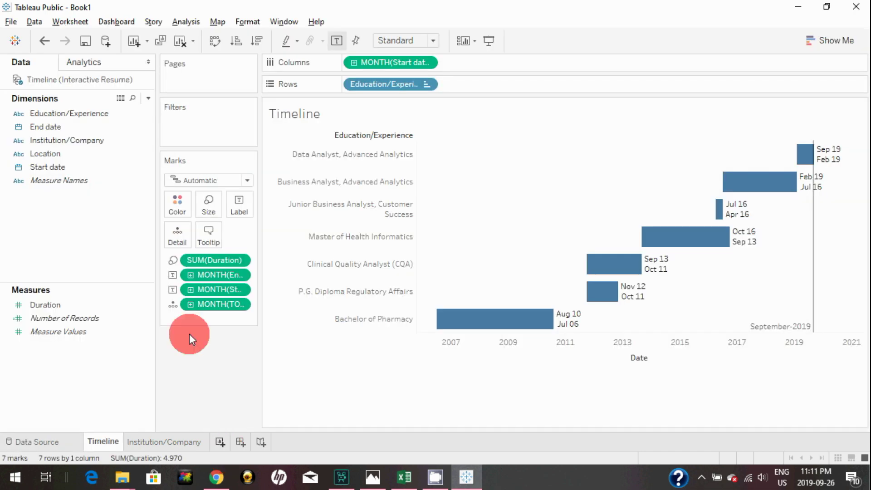
{"action": "right_click", "coordinate": [96, 79]}
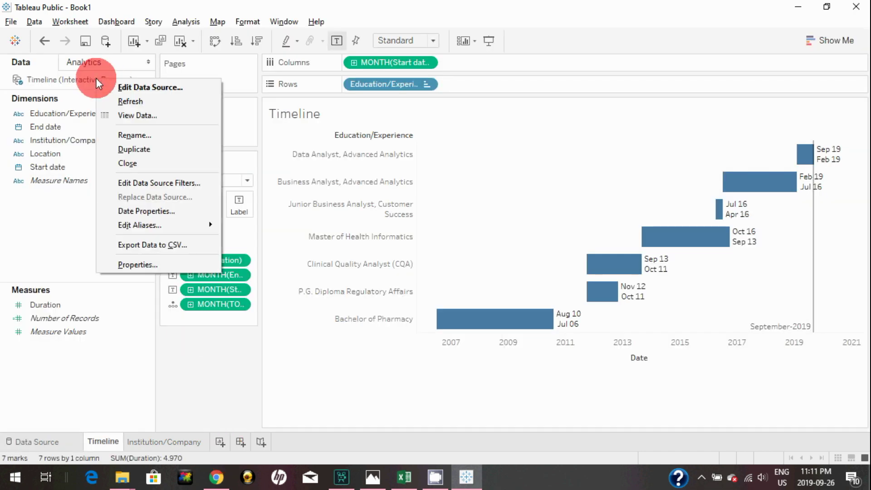
{"action": "left_click", "coordinate": [111, 101]}
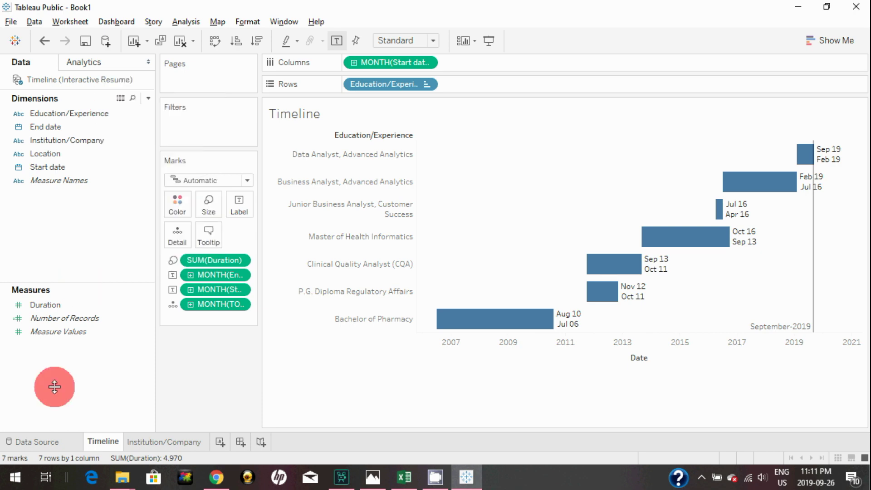
{"action": "left_click", "coordinate": [50, 441]}
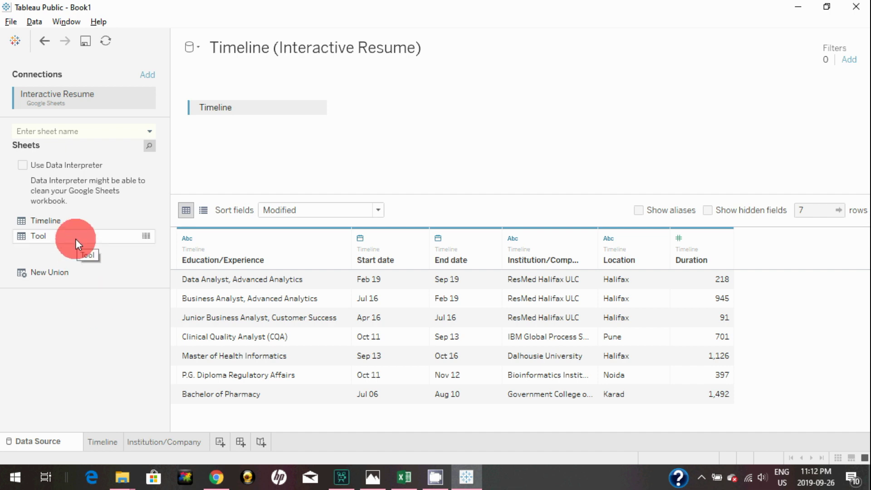
- Inner-join the Tool sheet to Timeline on Education/Experience, then start a new worksheet
{"action": "mouse_move", "coordinate": [75, 238]}
{"action": "left_mouse_down"}
{"action": "mouse_move", "coordinate": [82, 273]}
{"action": "mouse_move", "coordinate": [72, 236]}
{"action": "left_mouse_up"}
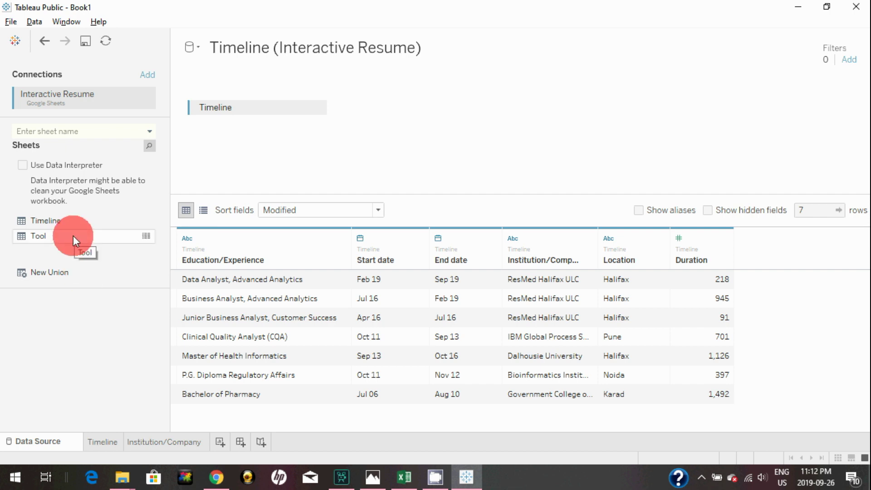
{"action": "left_click_drag", "start_coordinate": [72, 236], "coordinate": [415, 110]}
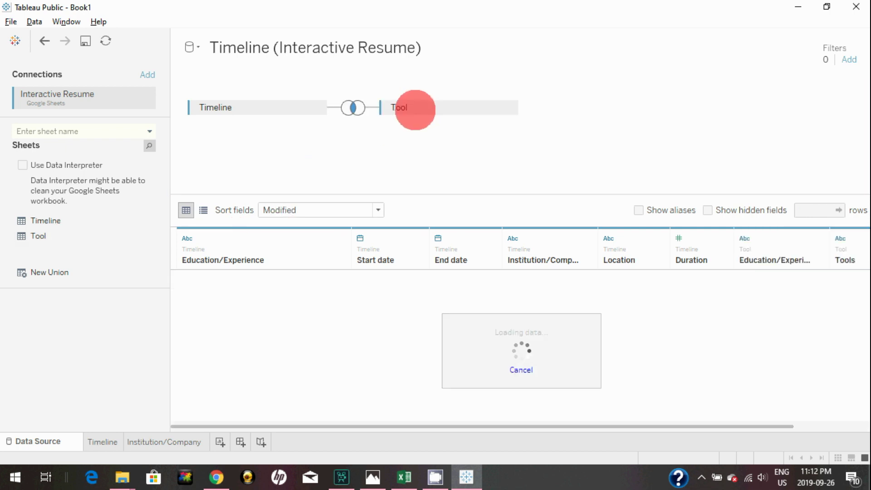
{"action": "left_click", "coordinate": [369, 115]}
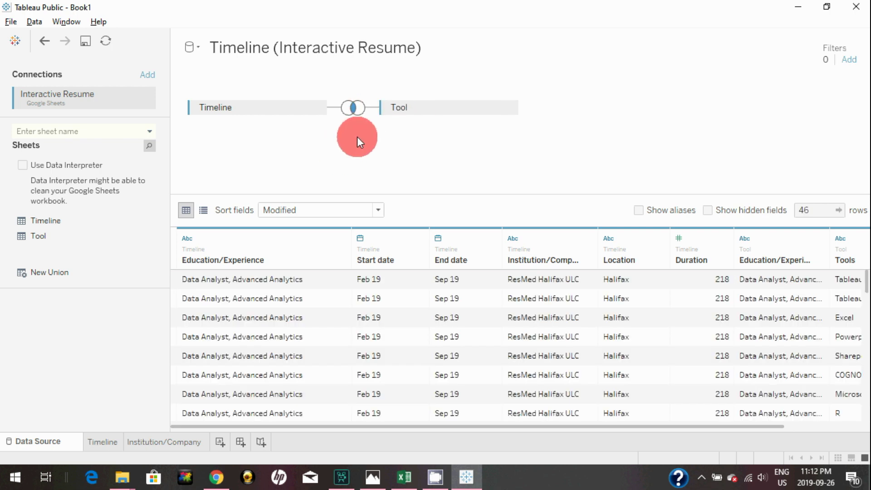
{"action": "left_click", "coordinate": [353, 111]}
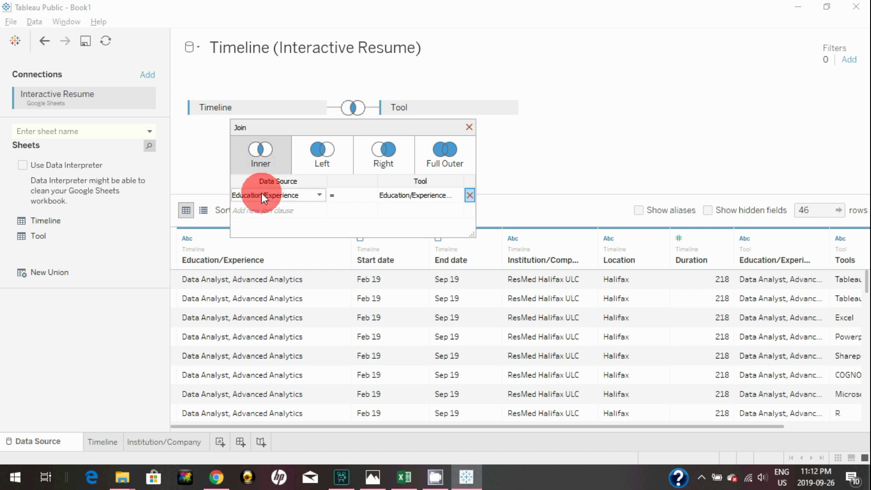
{"action": "left_click", "coordinate": [469, 127]}
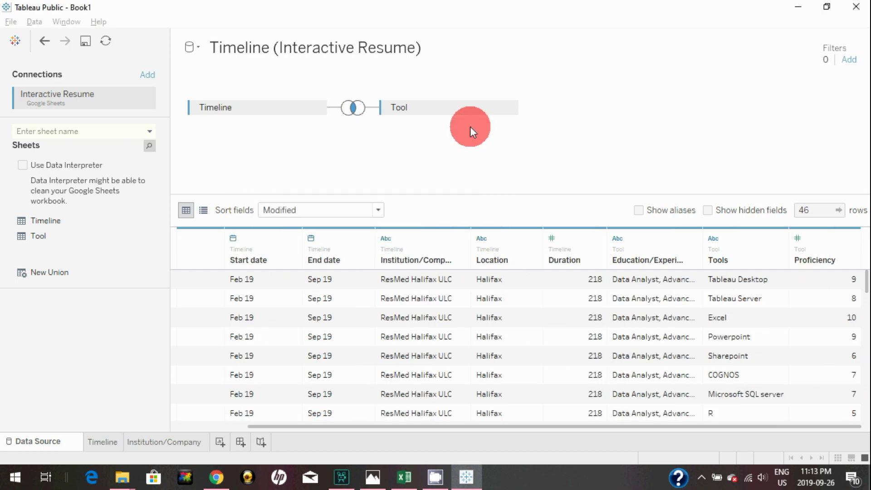
{"action": "left_click", "coordinate": [221, 443]}
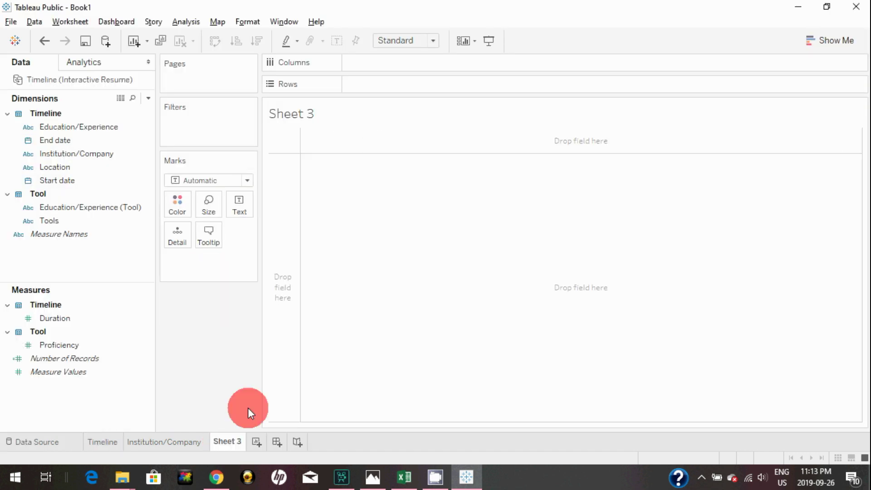
- Lay out each of the 17 tools as its own column and switch the marks to Shape
{"action": "mouse_move", "coordinate": [136, 220]}
{"action": "left_mouse_down"}
{"action": "mouse_move", "coordinate": [278, 174]}
{"action": "mouse_move", "coordinate": [394, 57]}
{"action": "left_mouse_up"}
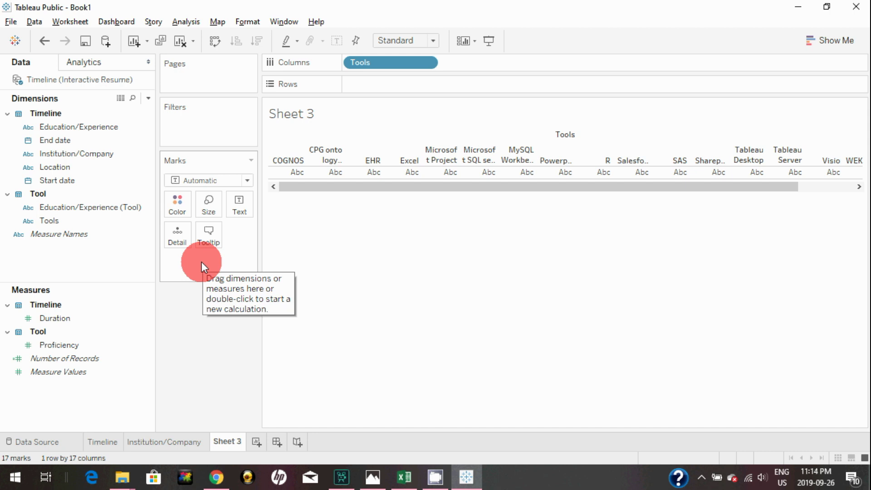
{"action": "left_click", "coordinate": [231, 181]}
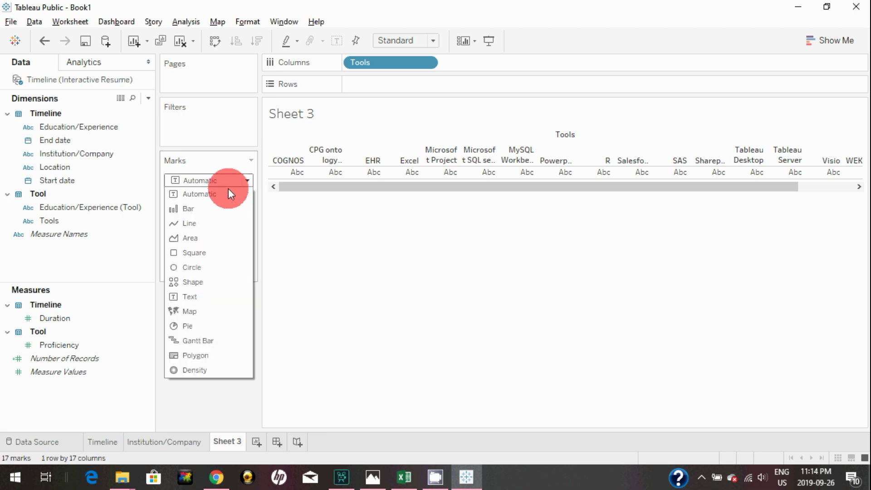
{"action": "left_click", "coordinate": [202, 281]}
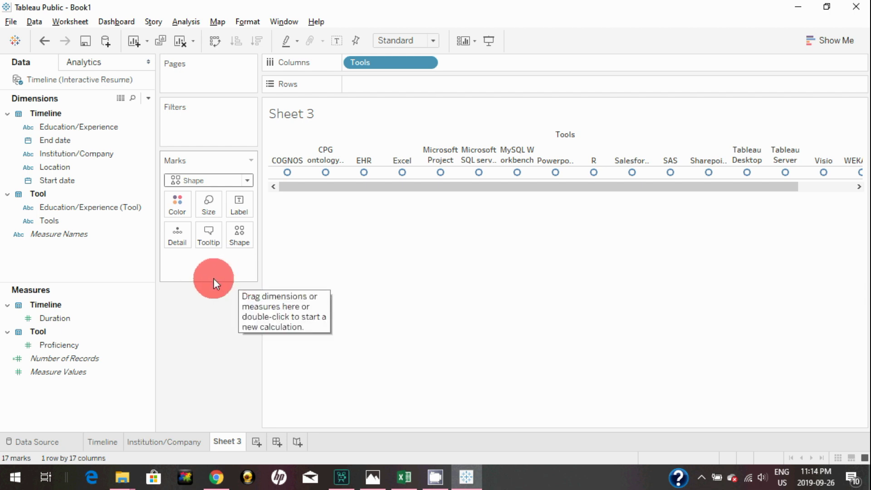
- Open Edit Shape to view the available shape palettes
{"action": "left_click", "coordinate": [249, 241]}
{"action": "left_click", "coordinate": [249, 324]}
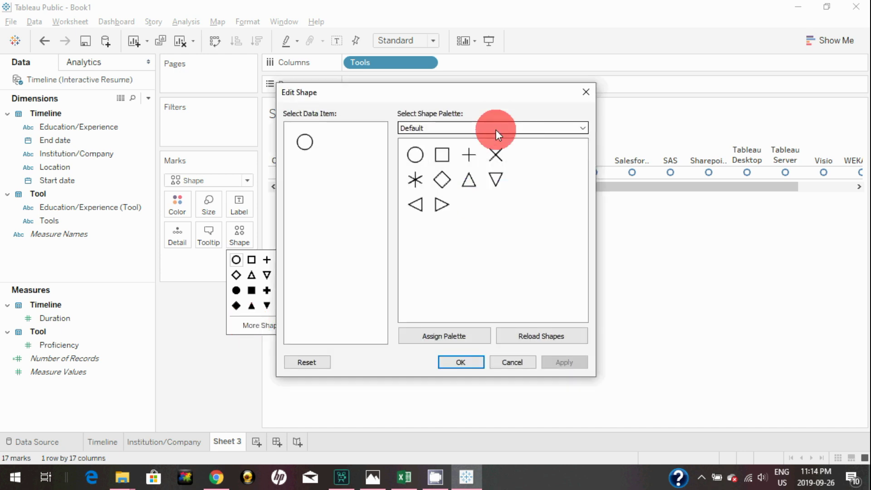
{"action": "left_click", "coordinate": [495, 129]}
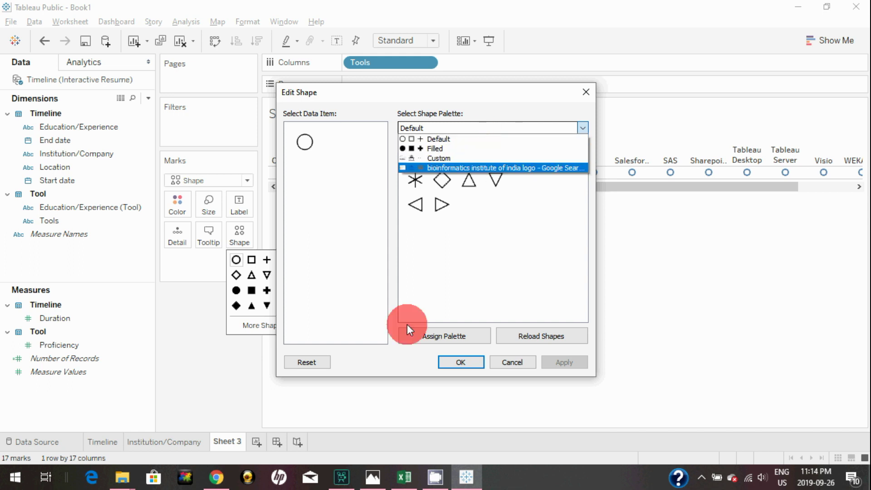
{"action": "left_click", "coordinate": [127, 480]}
- Check the 16 tool logos in My Tableau Repository's Shapes > Tools folder, then minimize File Explorer
{"action": "left_click", "coordinate": [322, 403]}
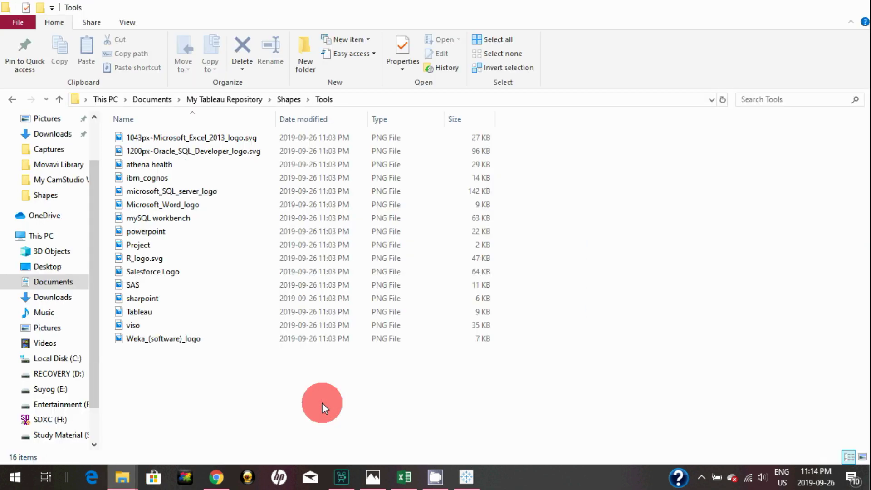
{"action": "left_click", "coordinate": [287, 100]}
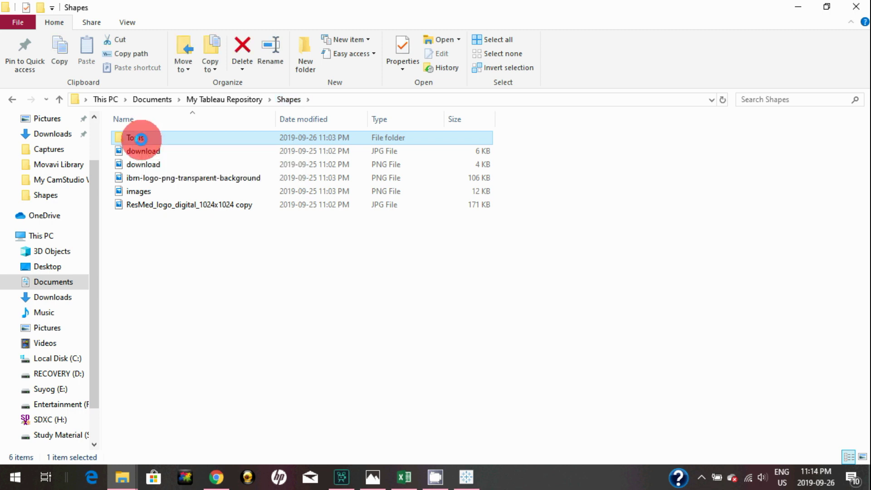
{"action": "double_click", "coordinate": [142, 139]}
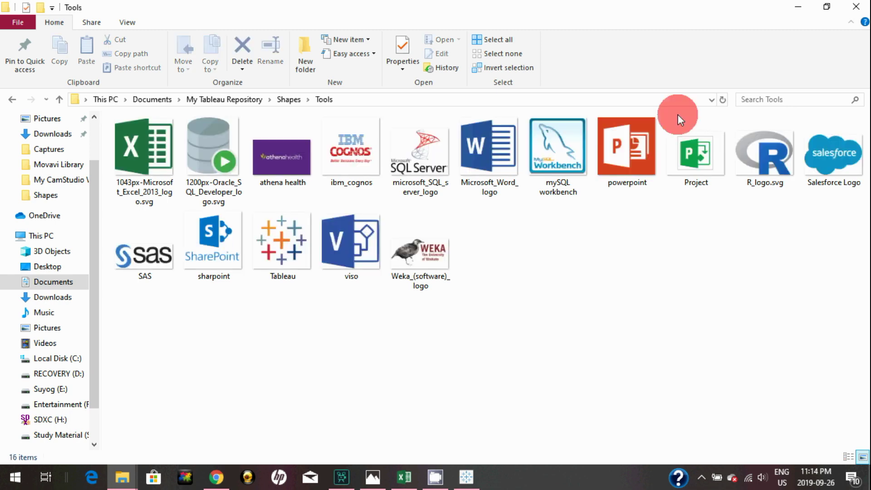
{"action": "left_click", "coordinate": [802, 8]}
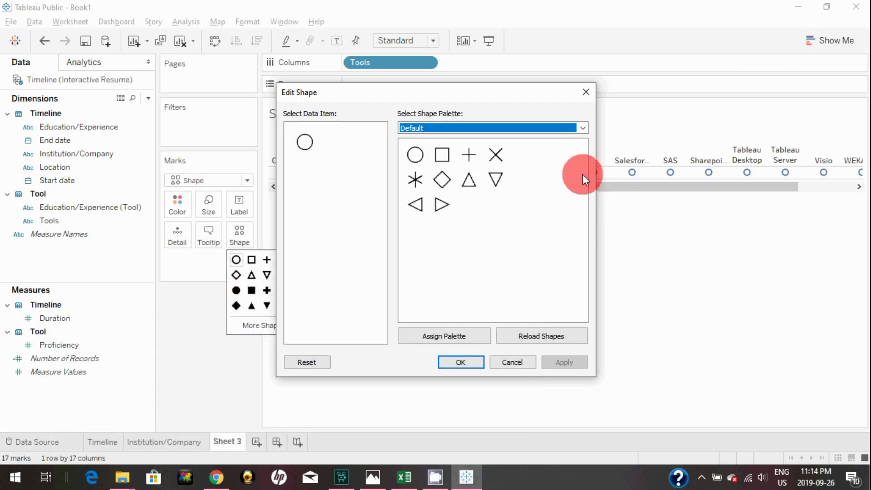
- Reload shapes, confirm the Tools palette is listed, and close Edit Shape without changes
{"action": "left_click", "coordinate": [537, 334]}
{"action": "left_click", "coordinate": [494, 128]}
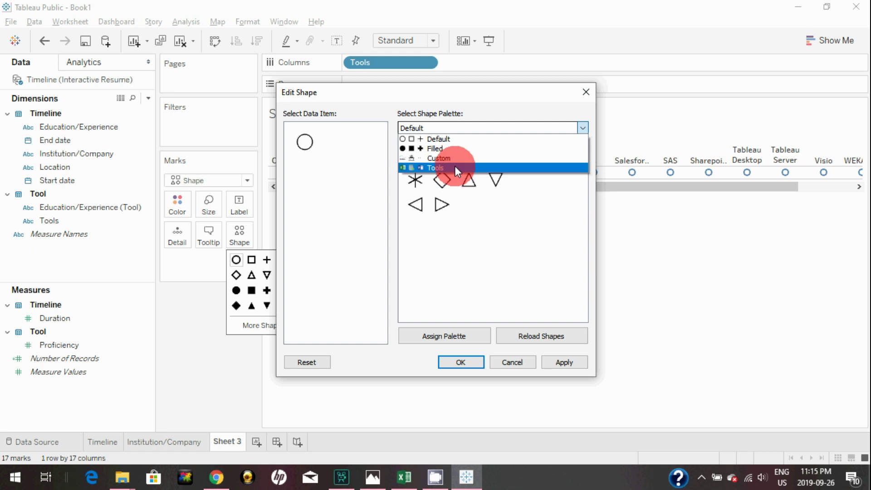
{"action": "key", "text": "Escape"}
{"action": "key", "text": "Escape"}
{"action": "left_click", "coordinate": [182, 326]}
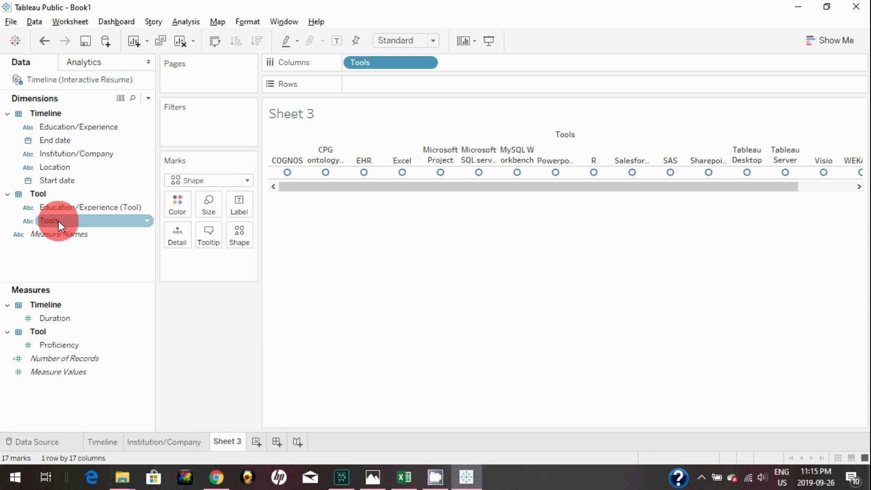
- Put Tools on the Shape mark and select the Tools logo shape palette
{"action": "left_click_drag", "start_coordinate": [59, 220], "coordinate": [239, 241]}
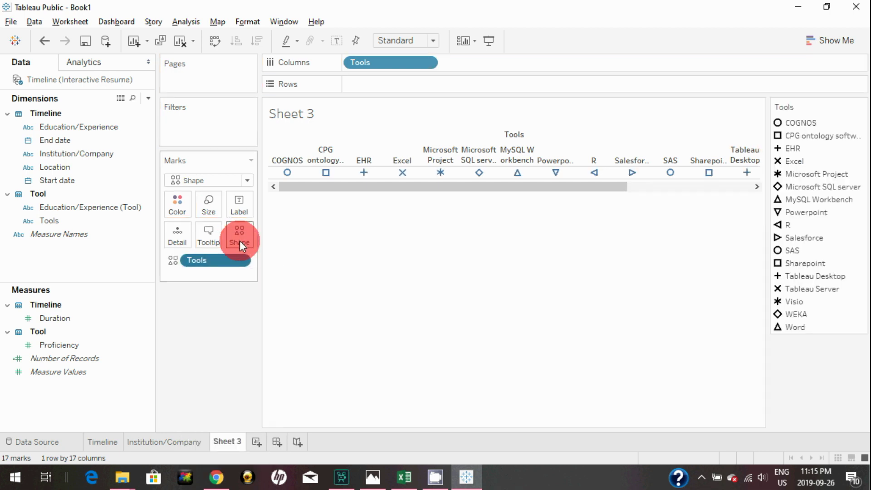
{"action": "left_click", "coordinate": [240, 241]}
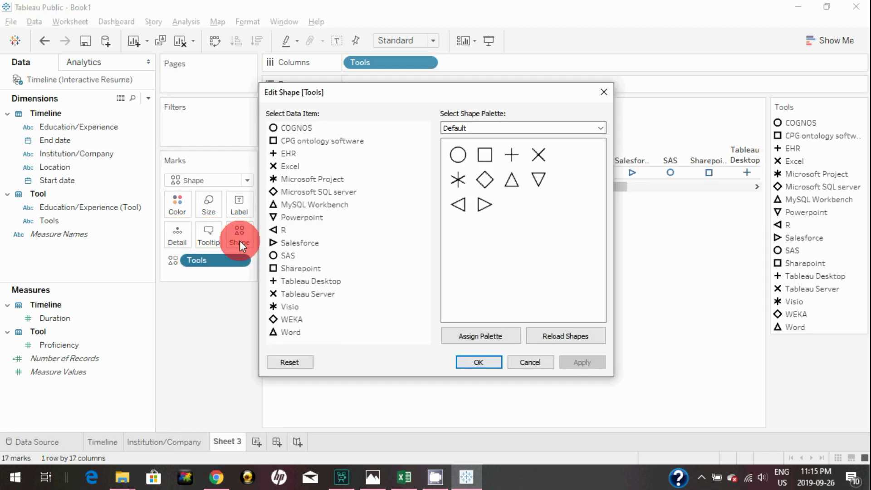
{"action": "left_click", "coordinate": [494, 127]}
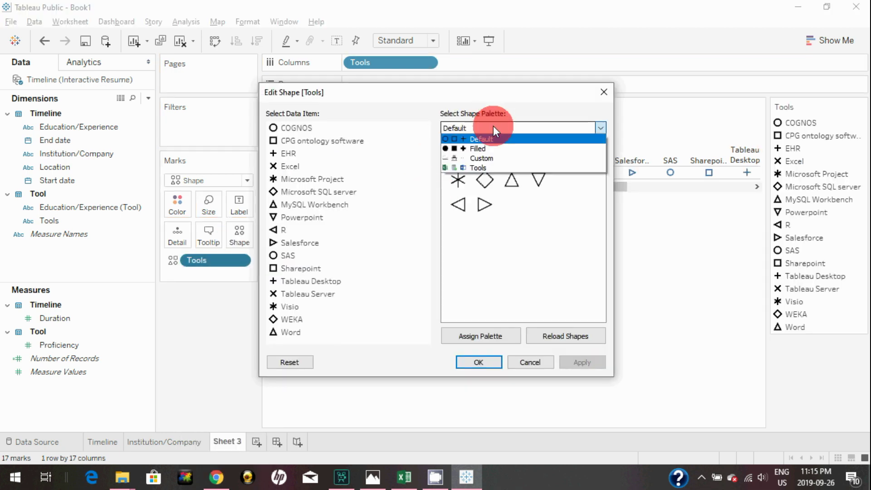
{"action": "left_click", "coordinate": [470, 168]}
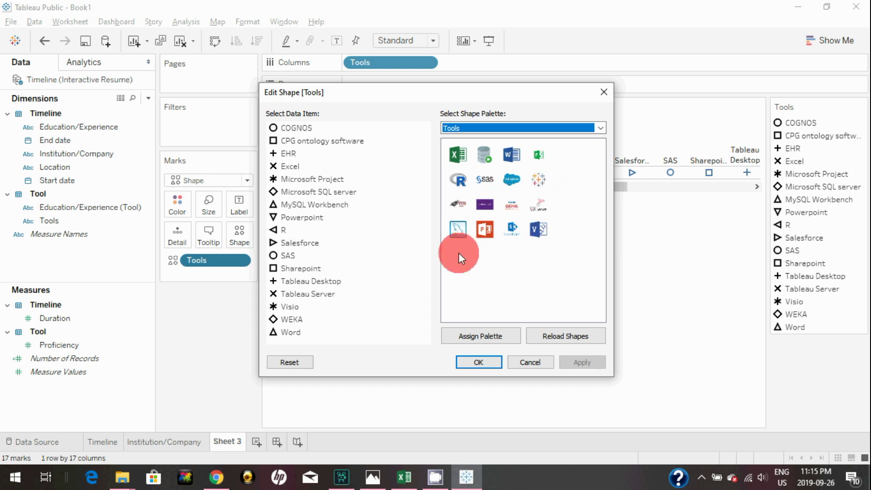
- Assign COGNOS the Cognos logo and Excel the Excel logo, then apply the shapes
{"action": "left_click", "coordinate": [287, 129]}
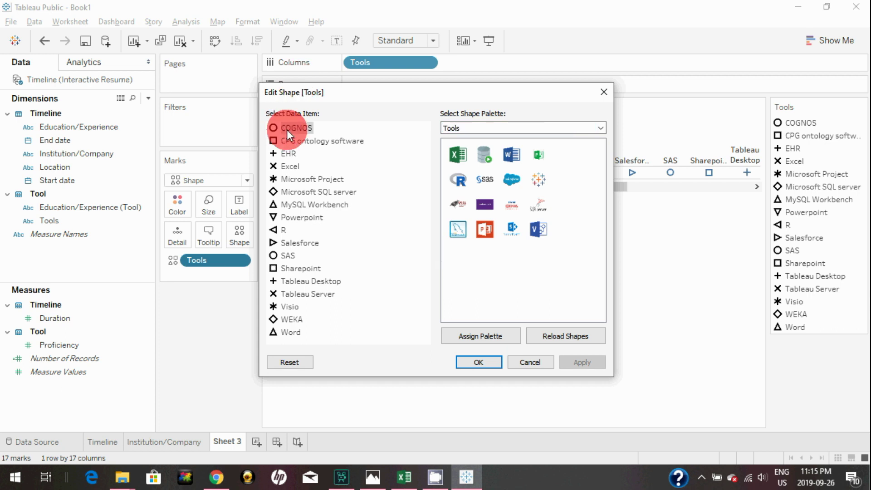
{"action": "left_click", "coordinate": [512, 205]}
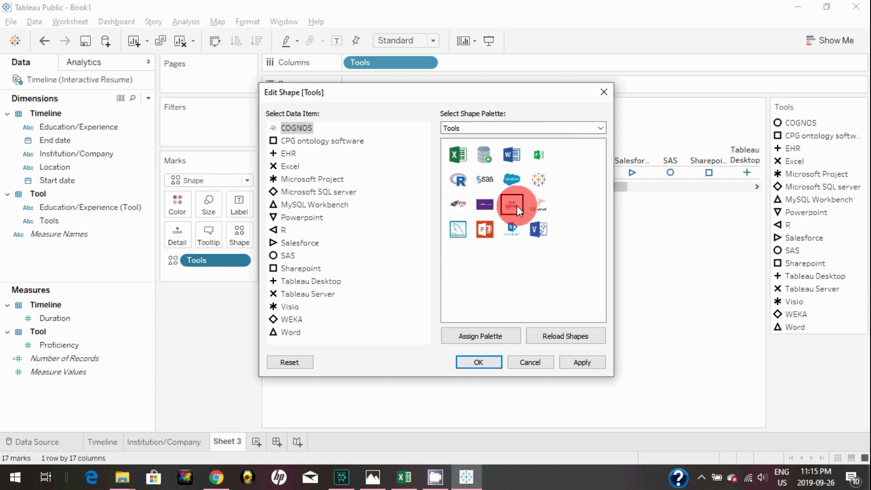
{"action": "left_click", "coordinate": [288, 167]}
{"action": "left_click", "coordinate": [457, 154]}
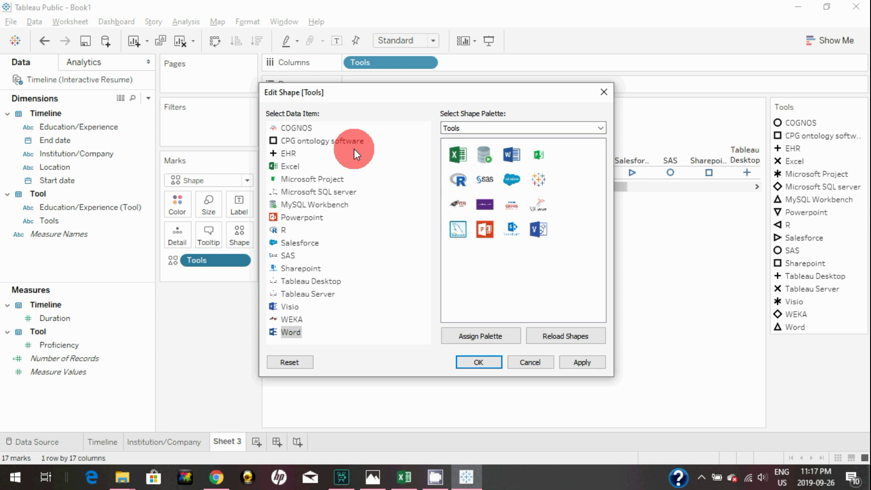
{"action": "left_click", "coordinate": [578, 361]}
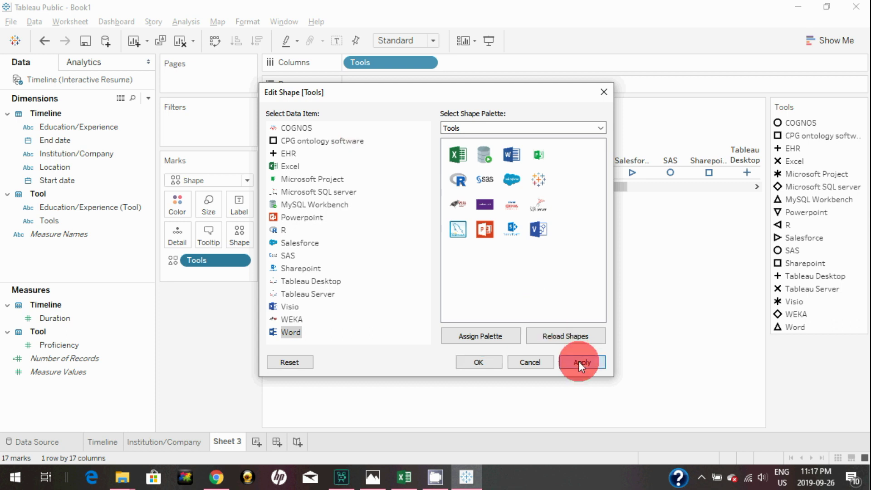
{"action": "left_click", "coordinate": [480, 363]}
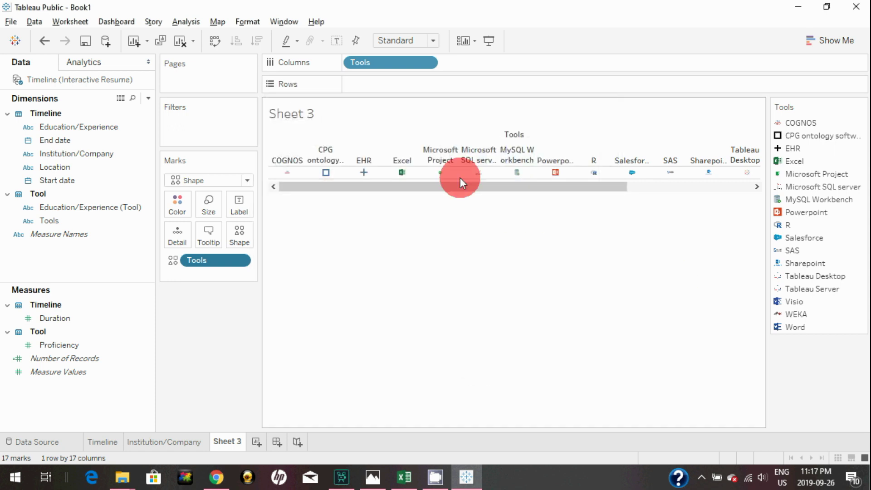
- Make the logo row taller and hide the Tools legend card
{"action": "left_click_drag", "start_coordinate": [460, 180], "coordinate": [341, 263]}
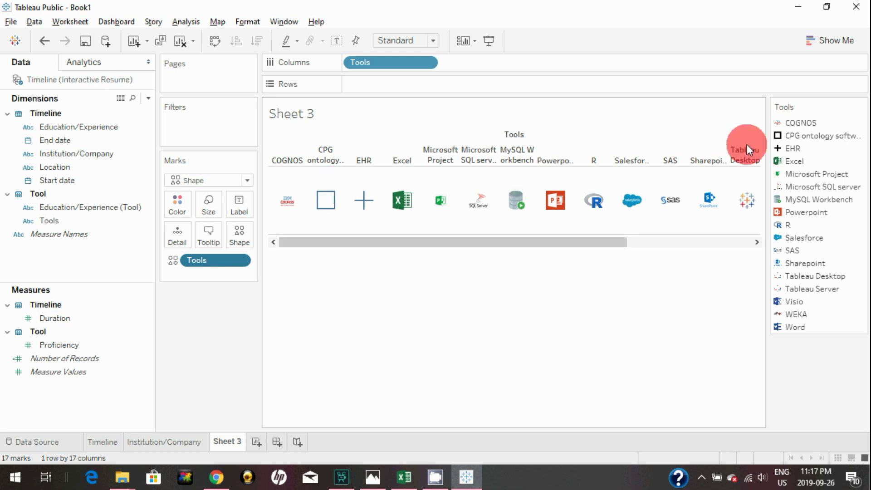
{"action": "left_click", "coordinate": [863, 106]}
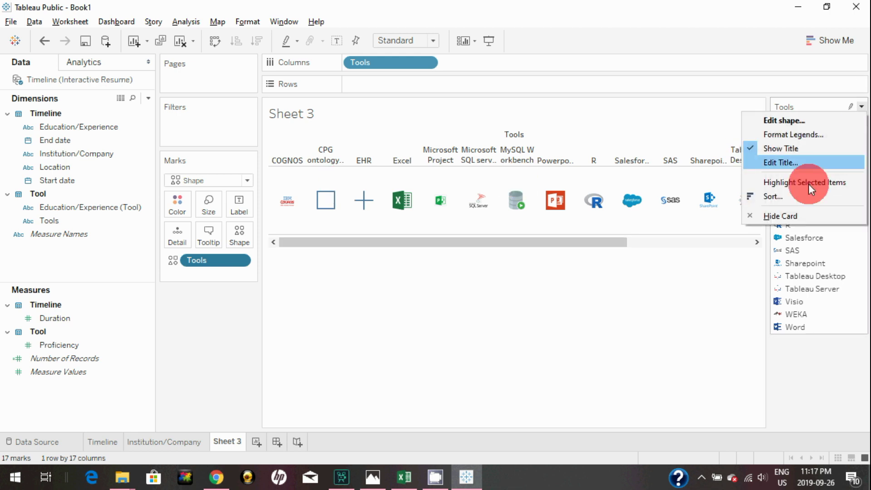
{"action": "left_click", "coordinate": [790, 214]}
- Hide the Tools field label above the columns and check the resume screenshot for reference
{"action": "right_click", "coordinate": [557, 138]}
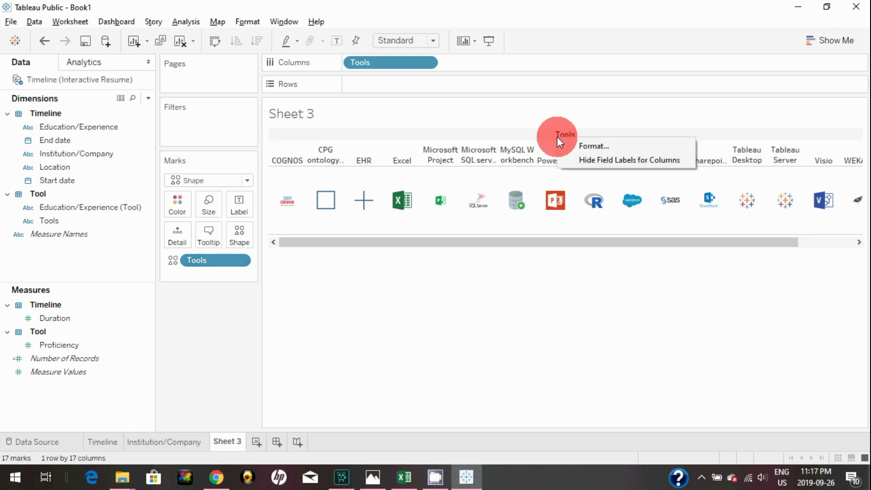
{"action": "left_click", "coordinate": [584, 164]}
{"action": "left_click", "coordinate": [373, 477]}
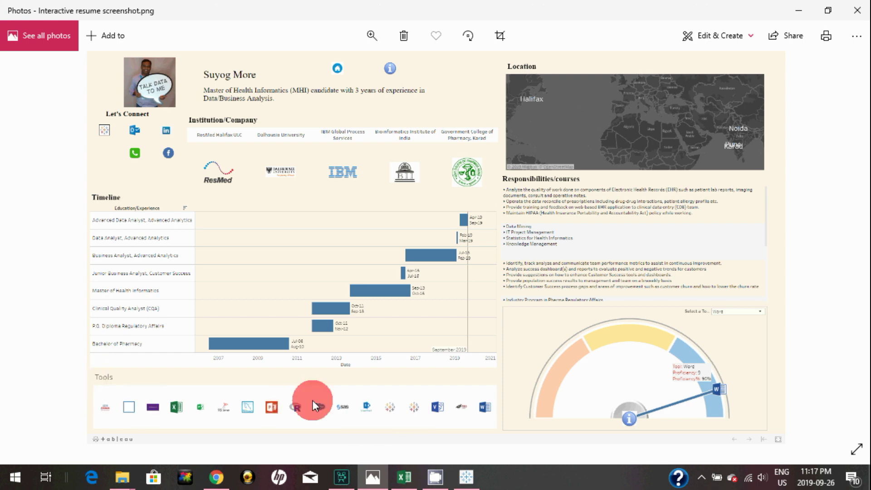
{"action": "left_click", "coordinate": [467, 476]}
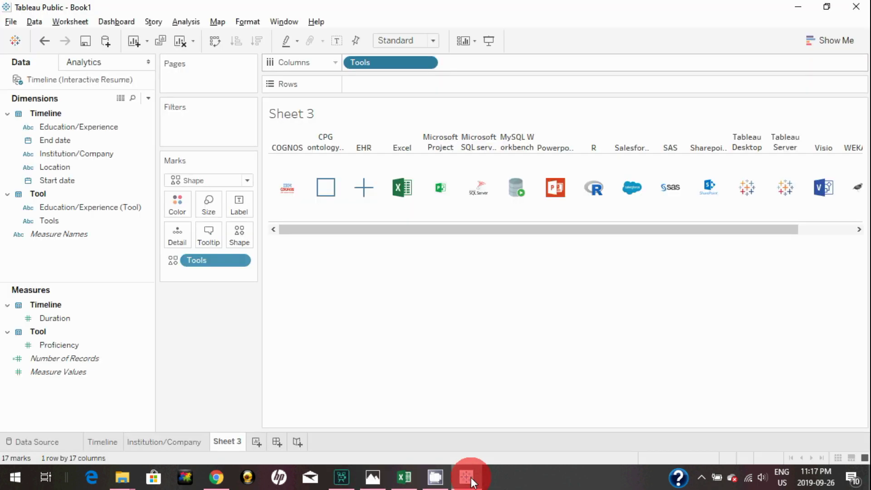
- Turn off the Tools headers so only logos show, and rename Sheet 3 to 'Tool'
{"action": "left_click", "coordinate": [426, 60]}
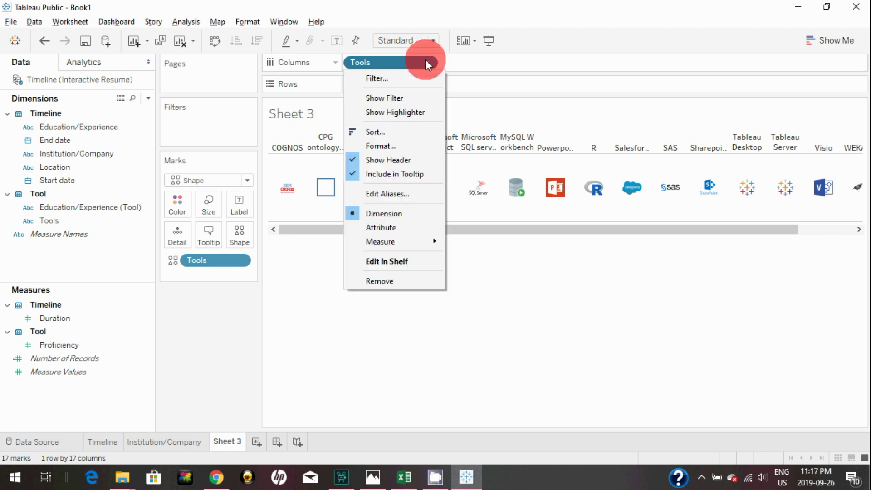
{"action": "left_click", "coordinate": [355, 160]}
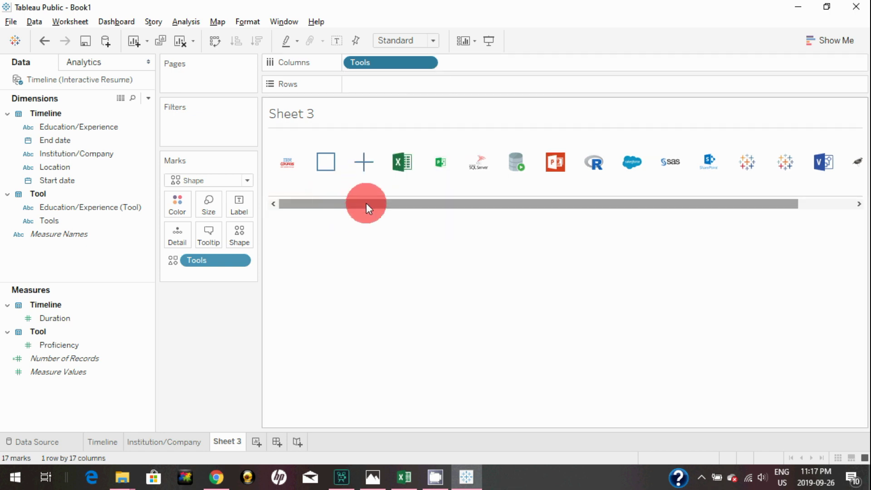
{"action": "left_click_drag", "start_coordinate": [366, 203], "coordinate": [217, 430]}
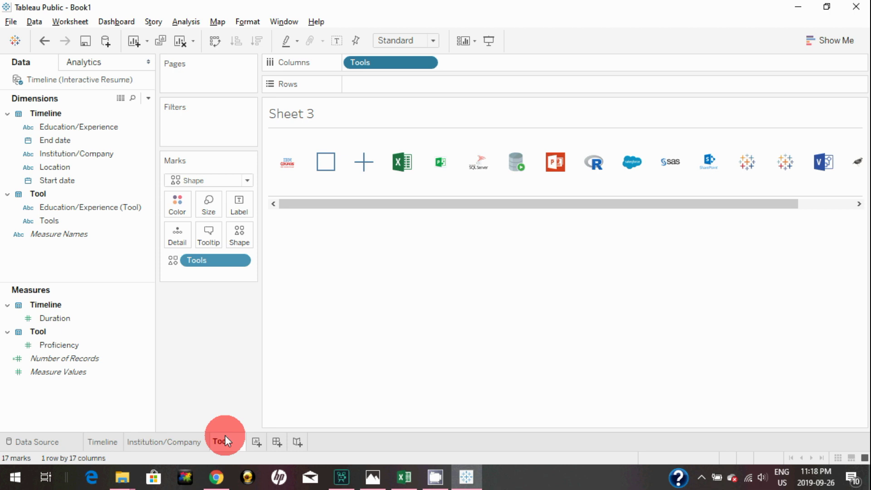
{"action": "key", "text": "Return"}
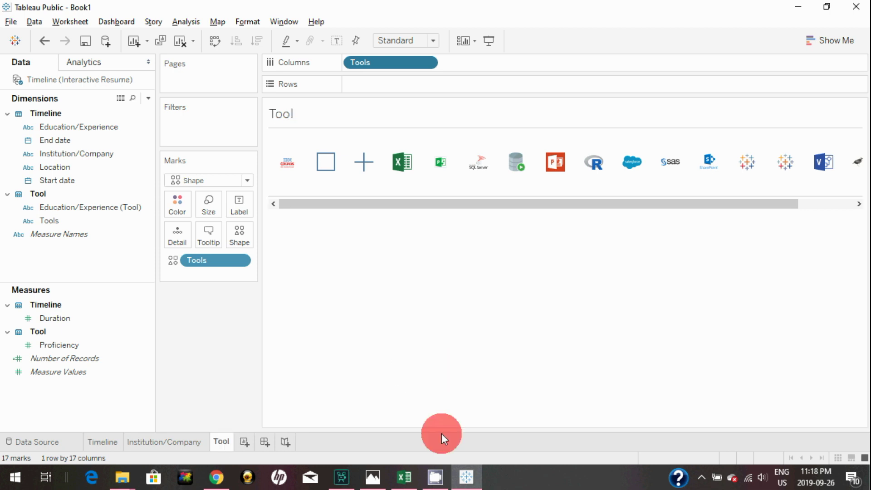